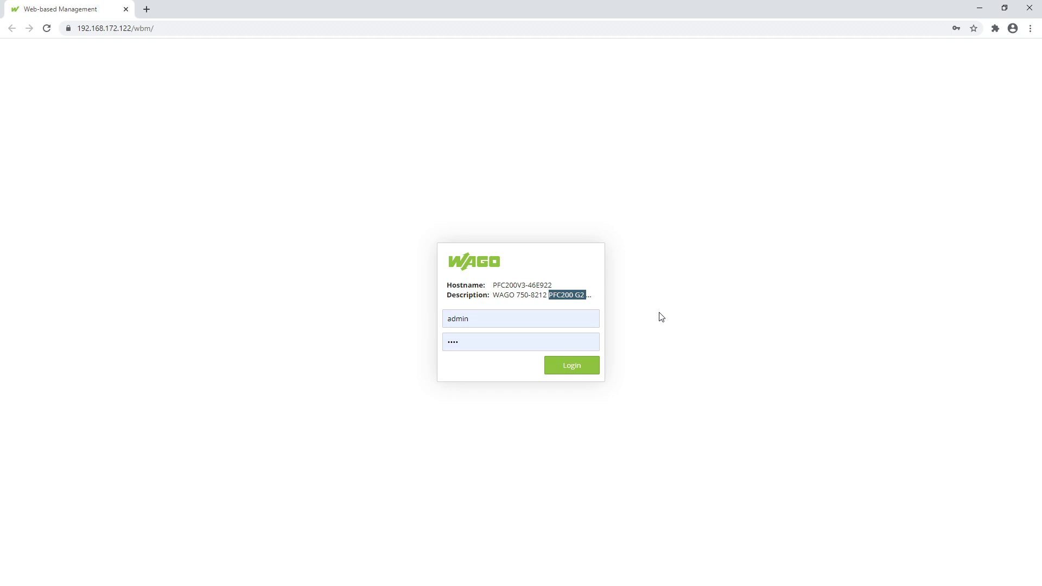
Step: Log in to the controller's web-based management and submit the fieldbus BACnet service as active
click(593, 370)
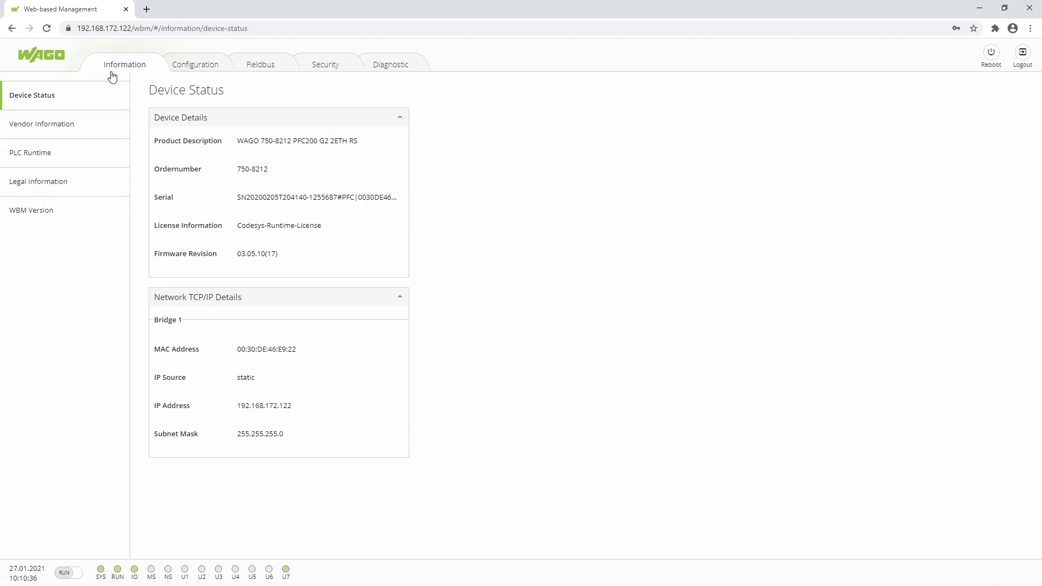
click(278, 72)
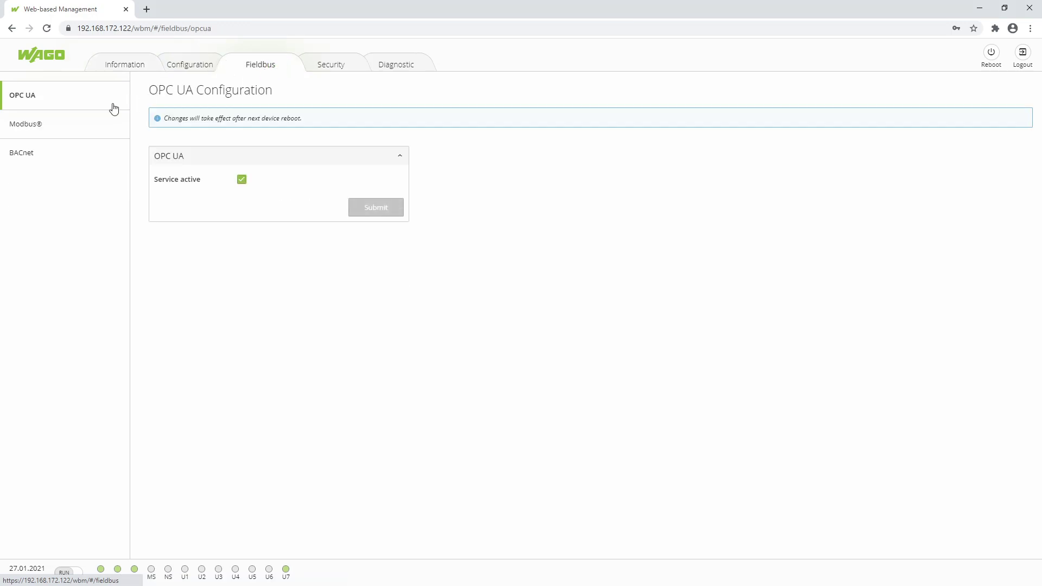
click(77, 152)
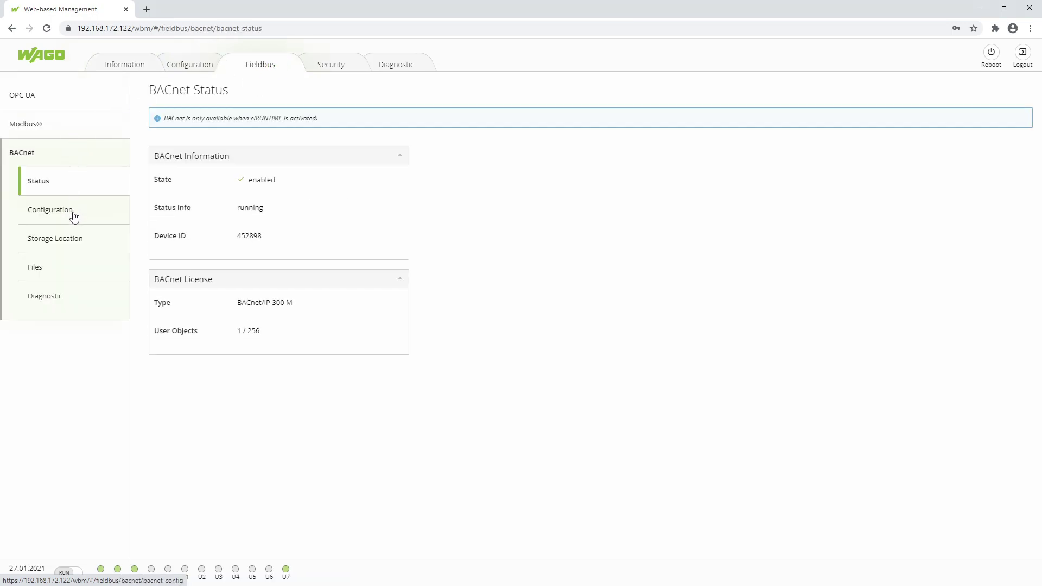
click(74, 214)
click(240, 179)
click(391, 211)
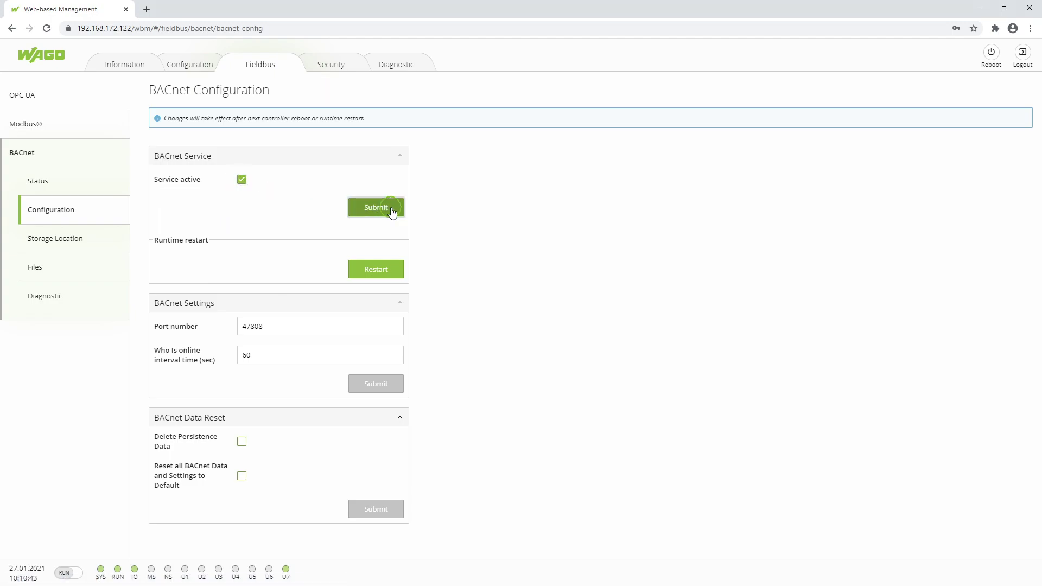
Step: Restart the controller's runtime from the BACnet configuration and close the browser
click(391, 272)
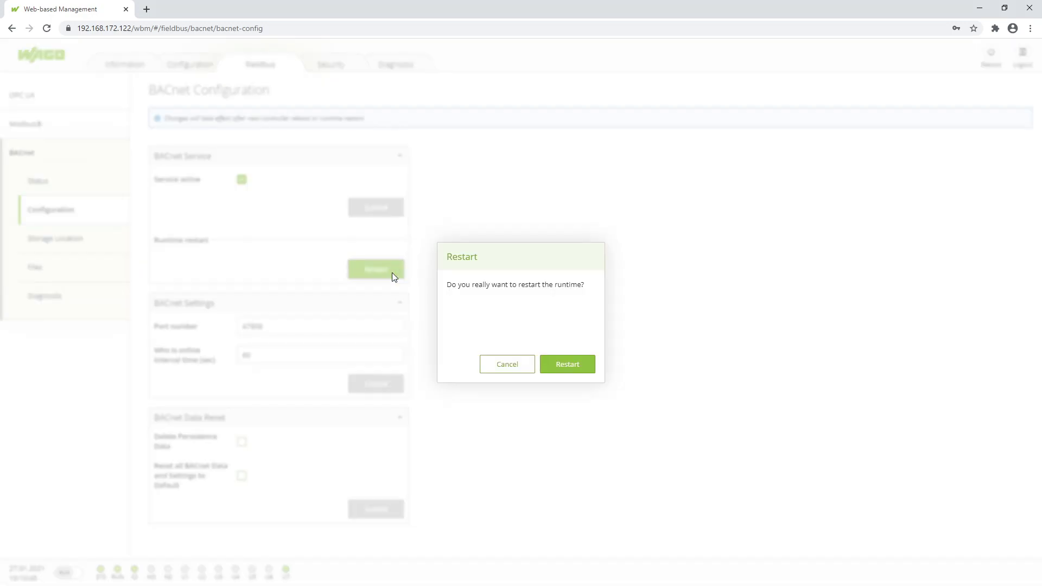
click(584, 372)
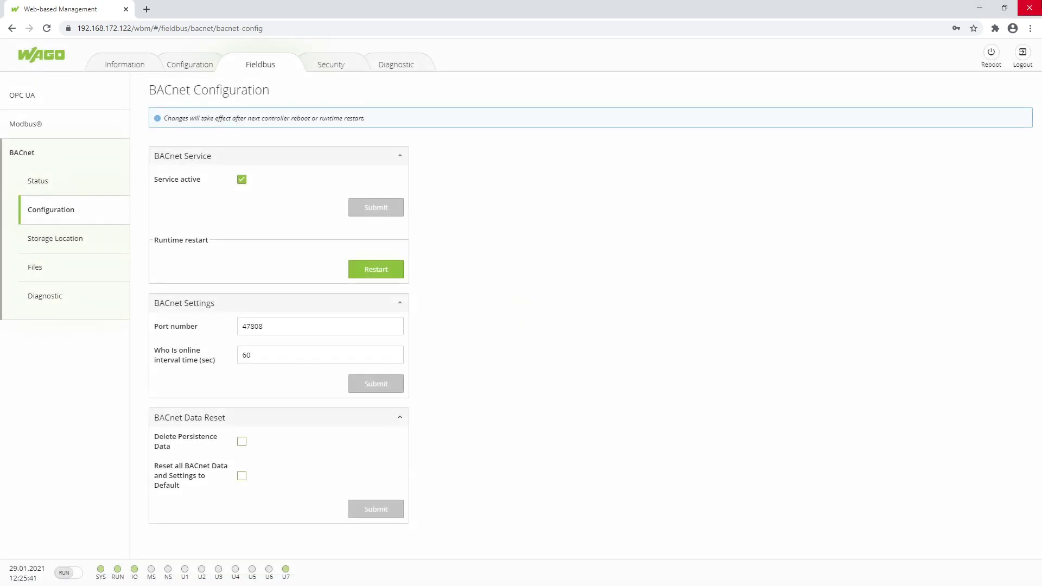
click(1029, 7)
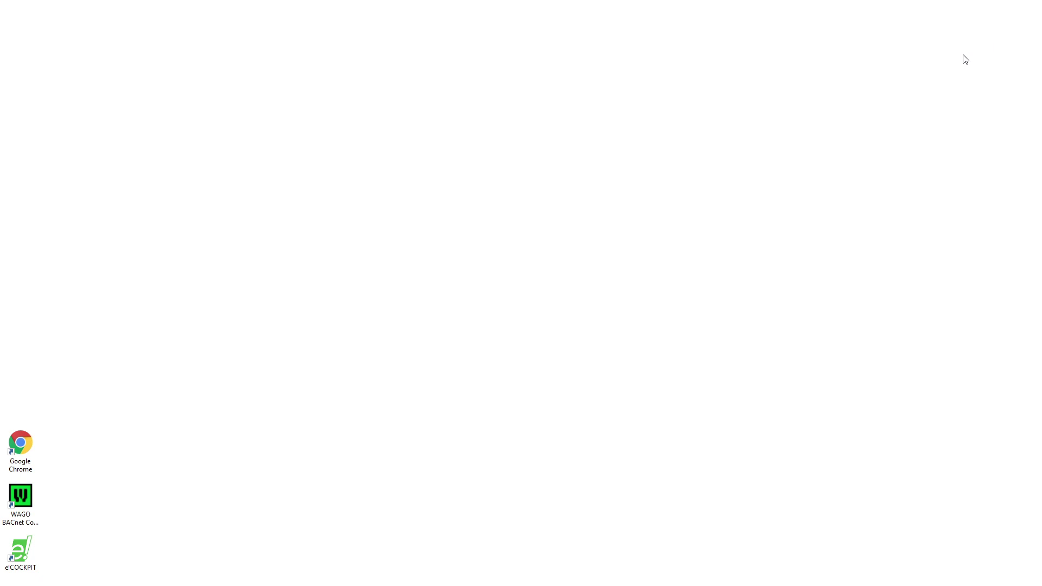
Step: Launch the WAGO BACnet Configurator, maximise its window and open the BACstac settings
double_click(30, 505)
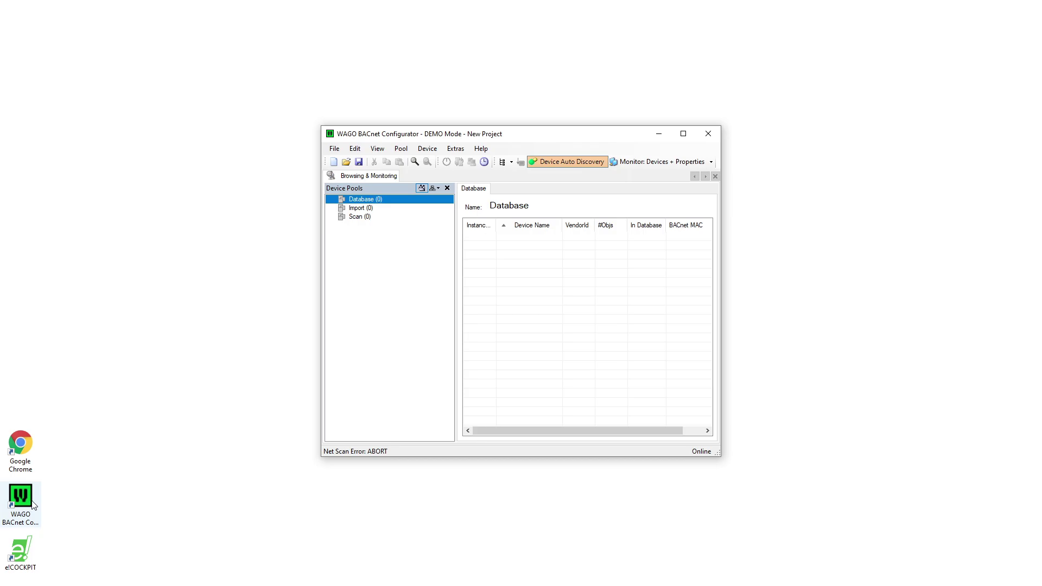
click(684, 134)
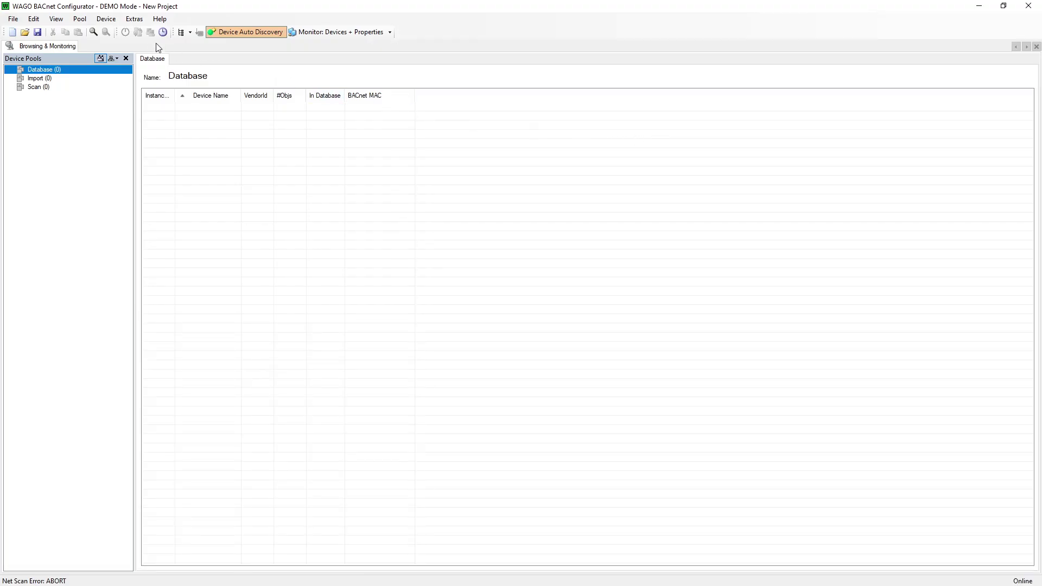
click(125, 21)
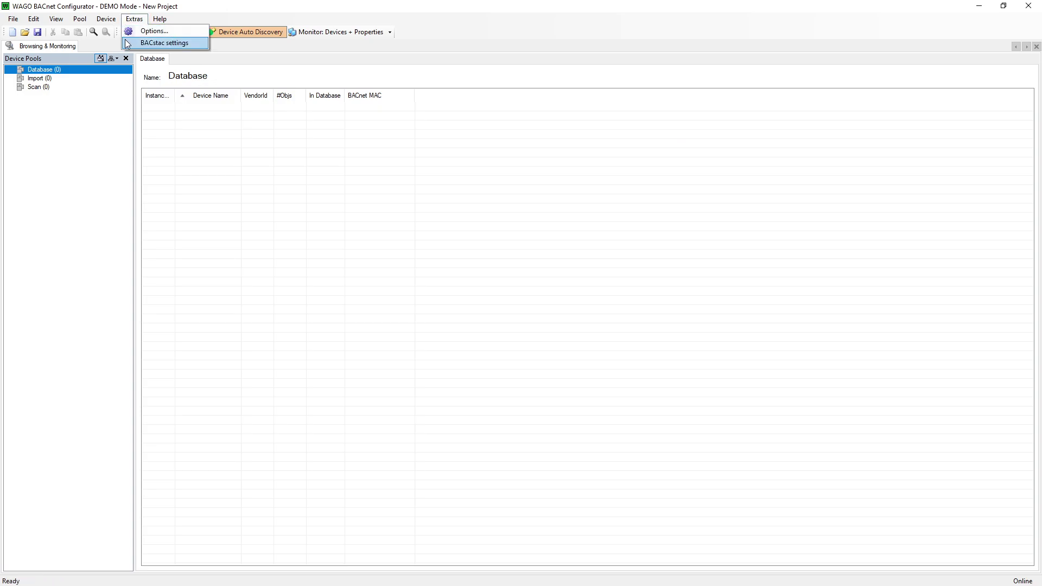
click(128, 43)
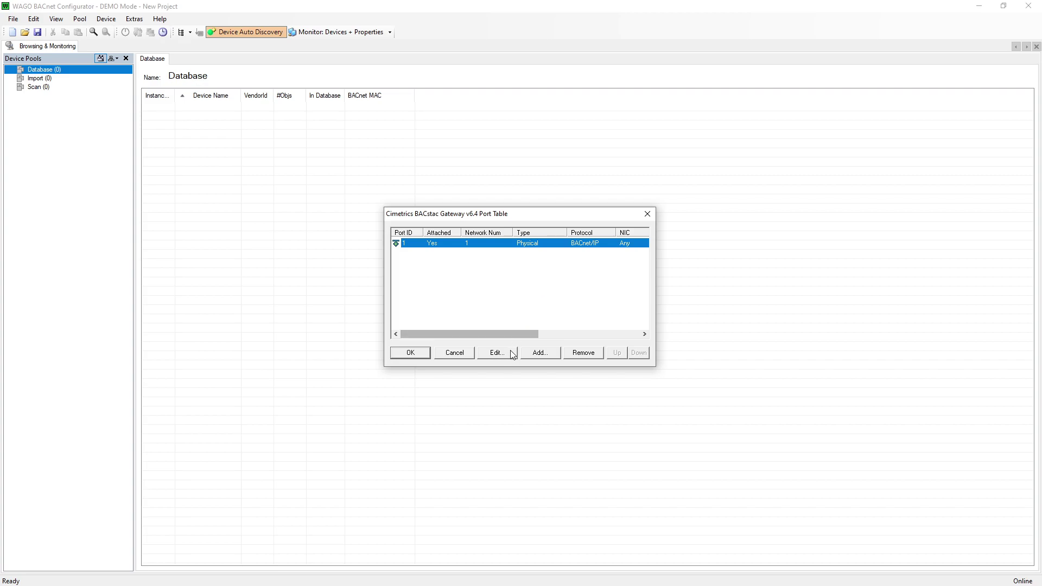
Step: Set BACnet/IP port 1 to the HighSpeed USB-Ethernet Adapter with IP address 192.168.172.200
click(511, 353)
click(520, 299)
click(510, 314)
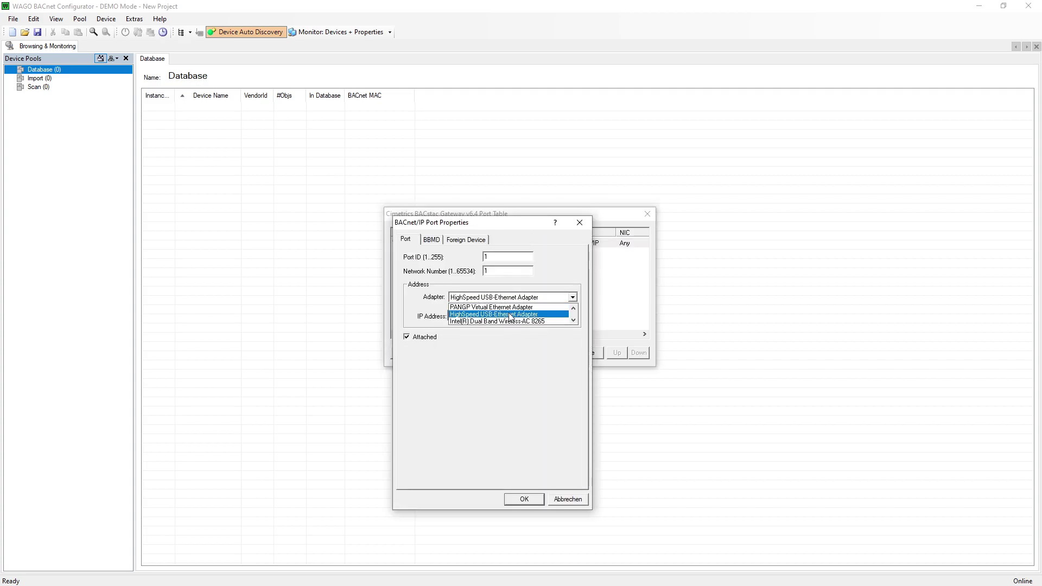
click(510, 315)
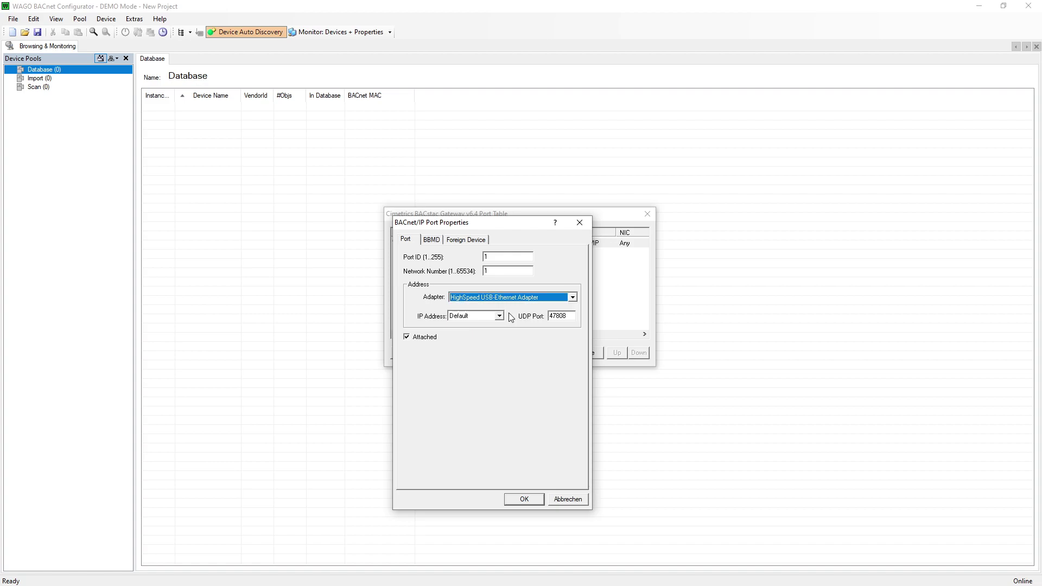
click(498, 316)
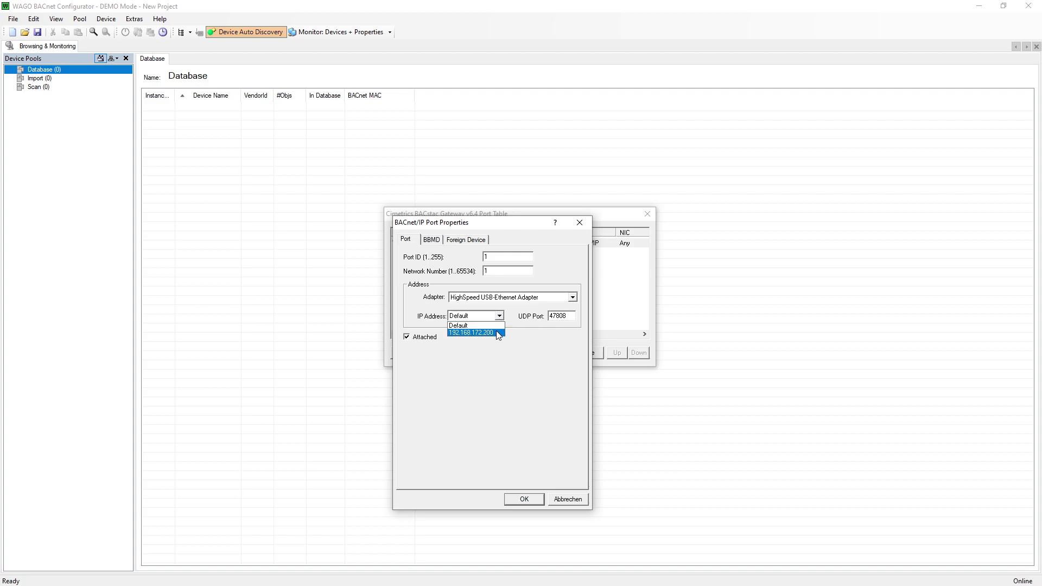
click(496, 333)
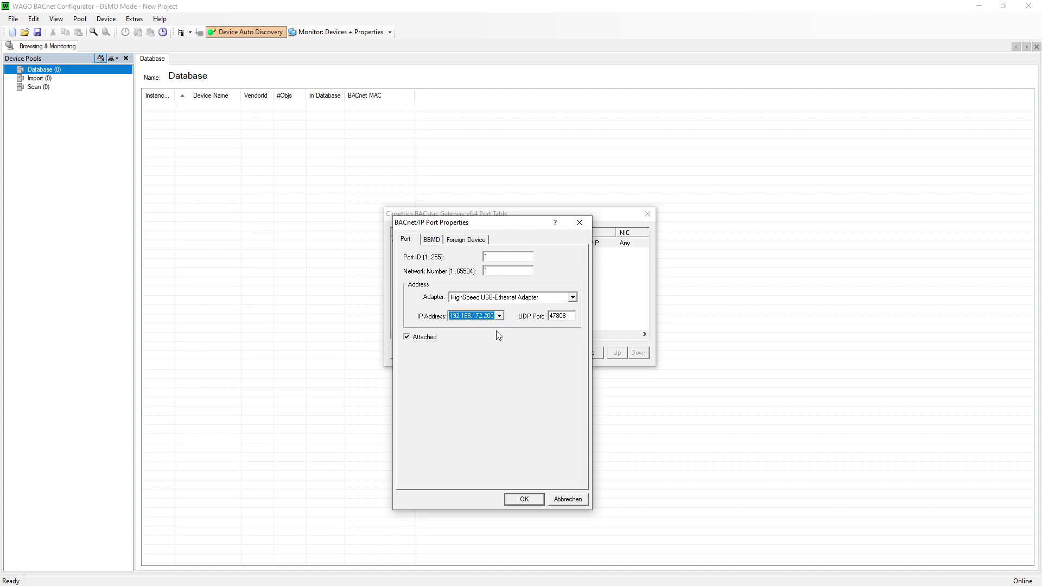
Step: Accept the port properties and port table, and restart BACstac immediately
click(539, 499)
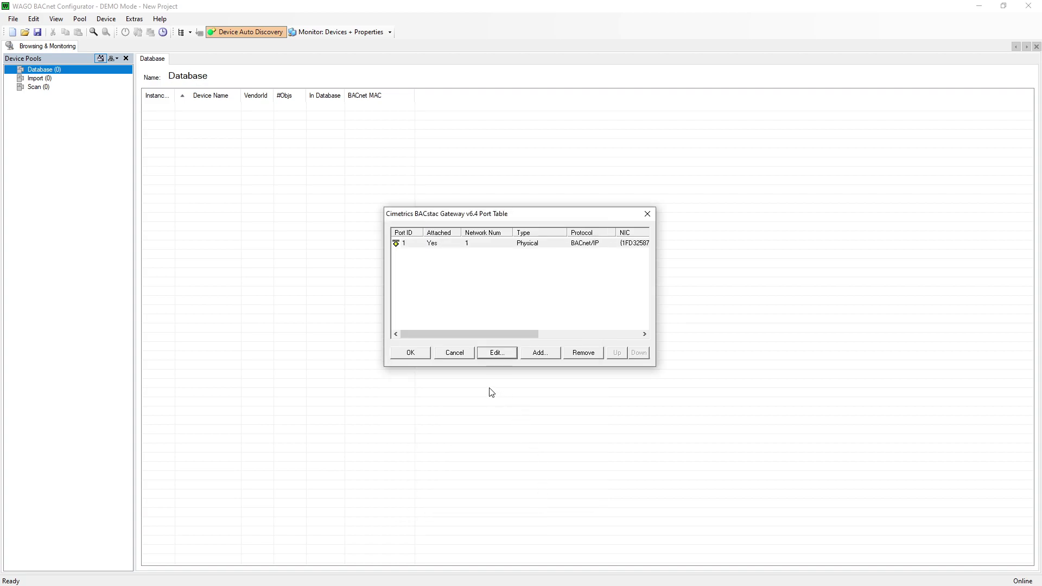
click(426, 358)
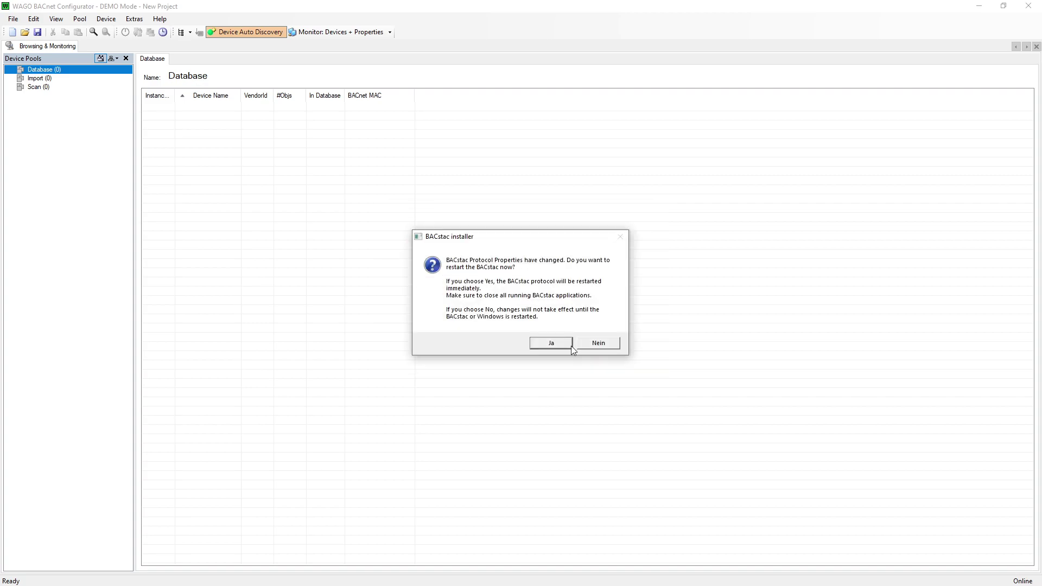
click(569, 344)
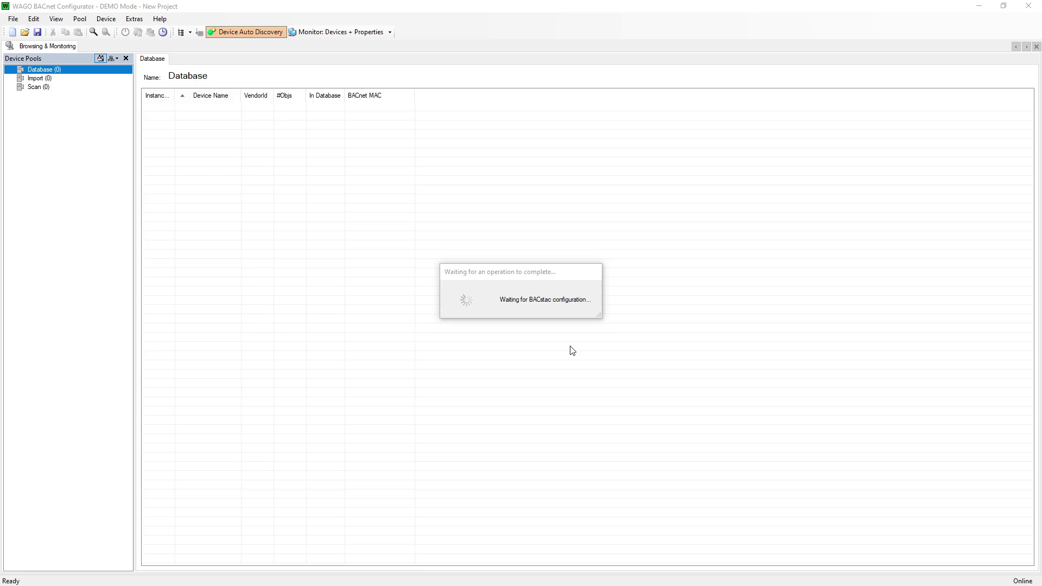
Step: In e!COCKPIT, search the product catalog for 750-8212 and place the PFC200 G2 2ETH RS controller in the network view
text(750-)
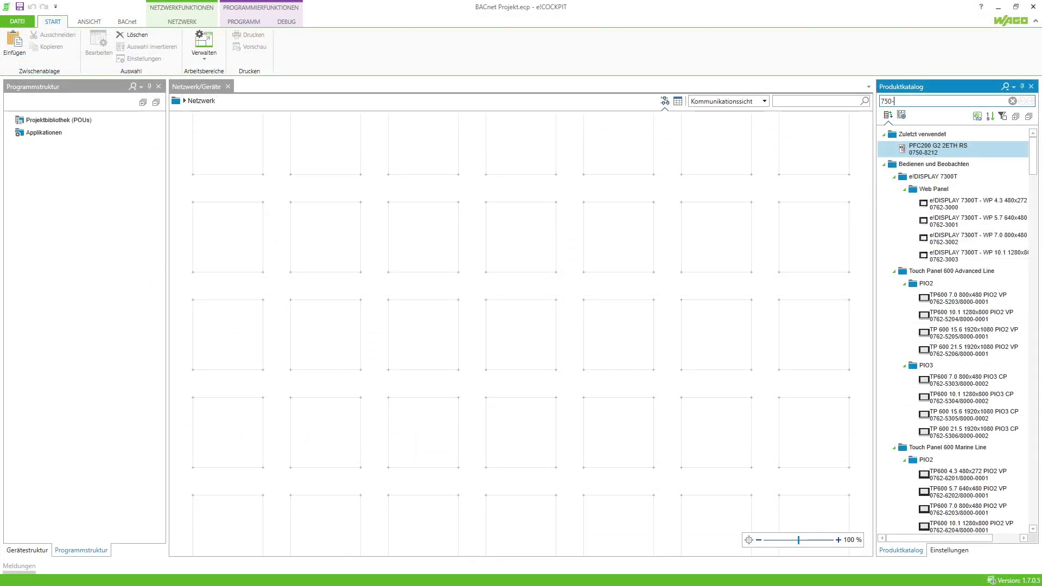
text(8212)
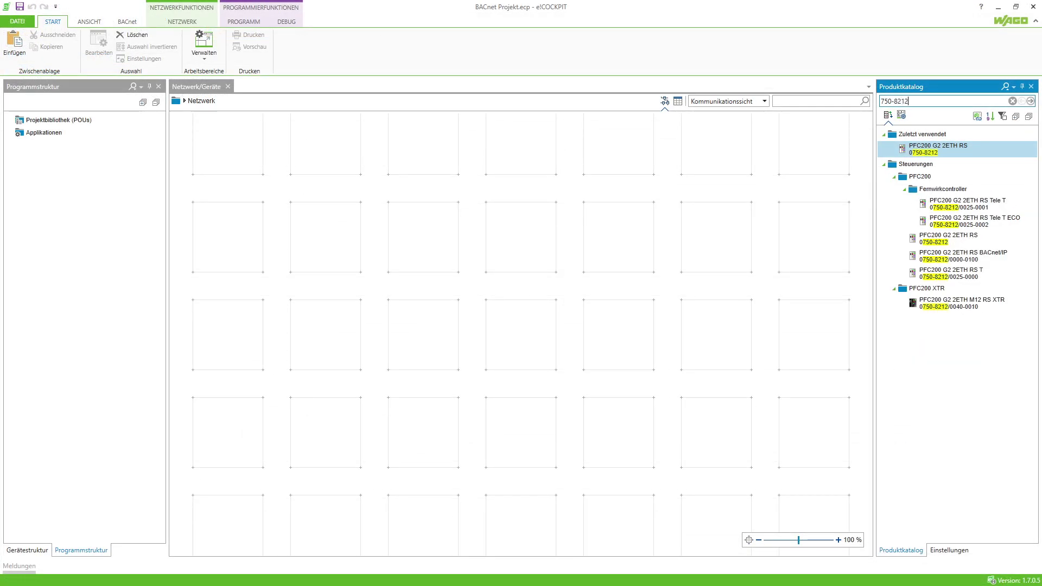
drag(977, 148, 541, 317)
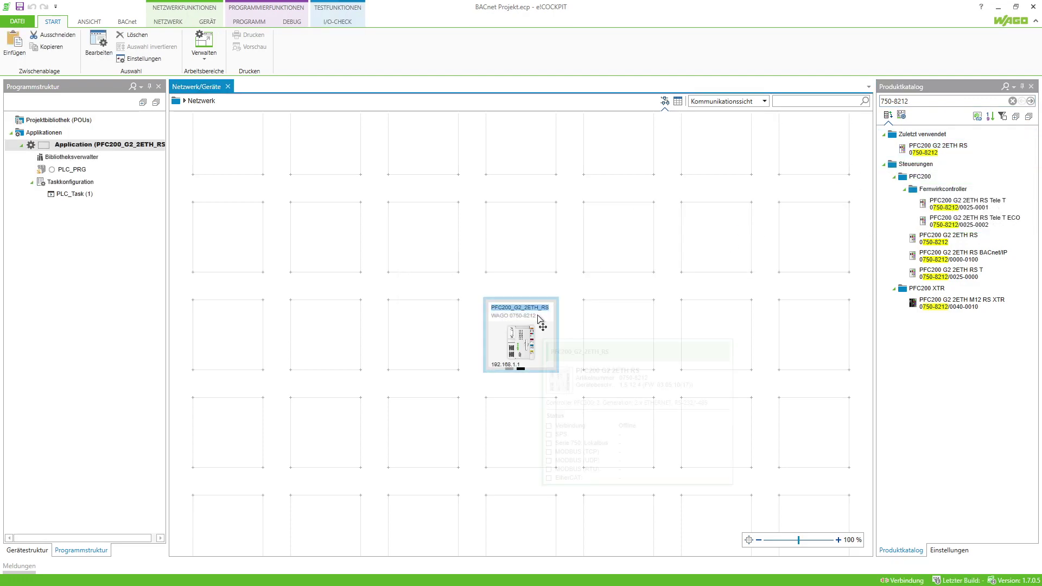
Step: Set the controller's X1/X2 Ethernet IP address to 192.168.172.122
click(932, 554)
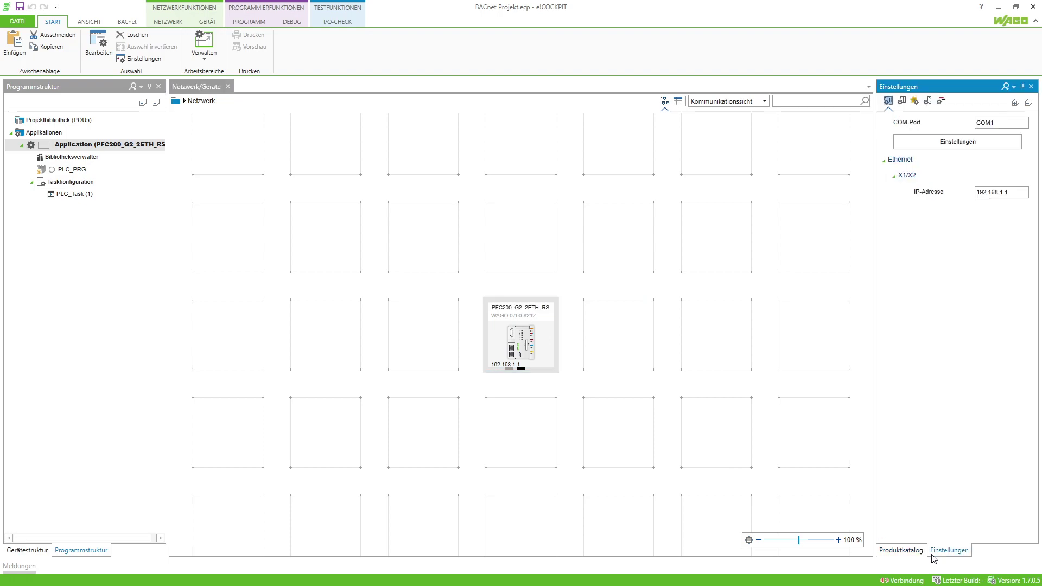
click(1012, 192)
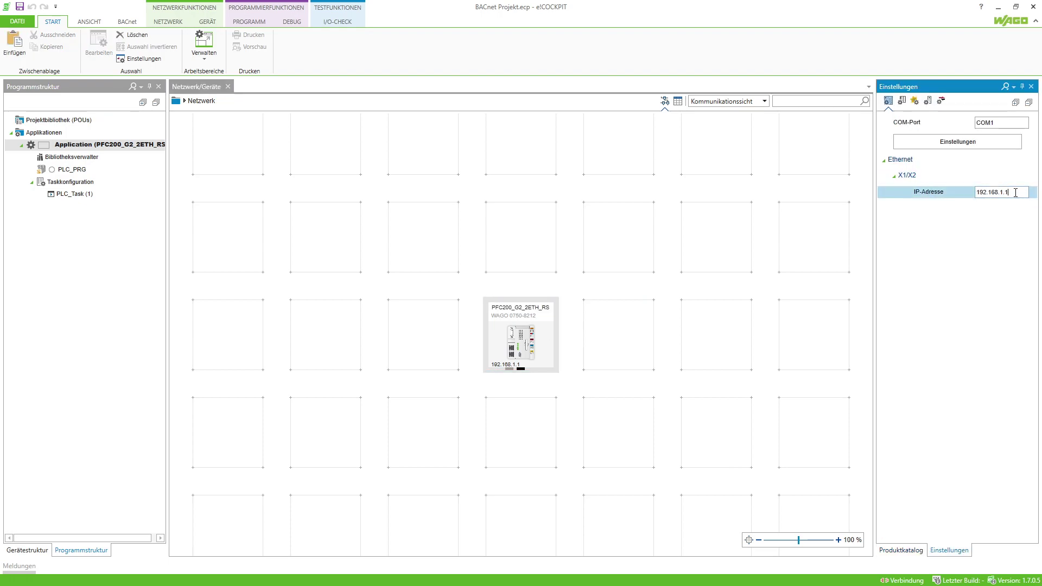
text(72)
key(Return)
Step: Rename the controller in the network view as BACnet1
click(544, 311)
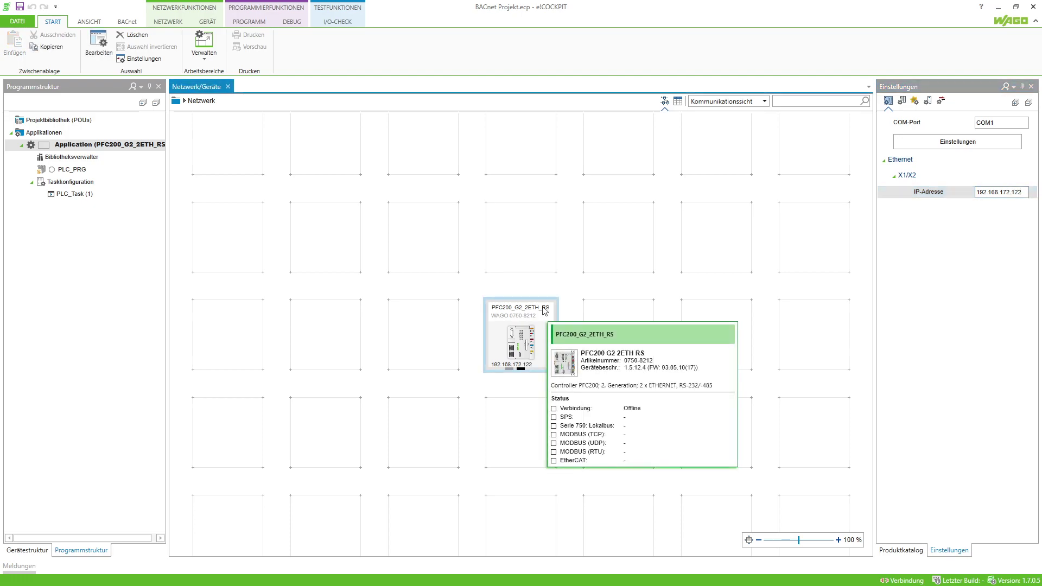
click(544, 308)
text(BACnet1)
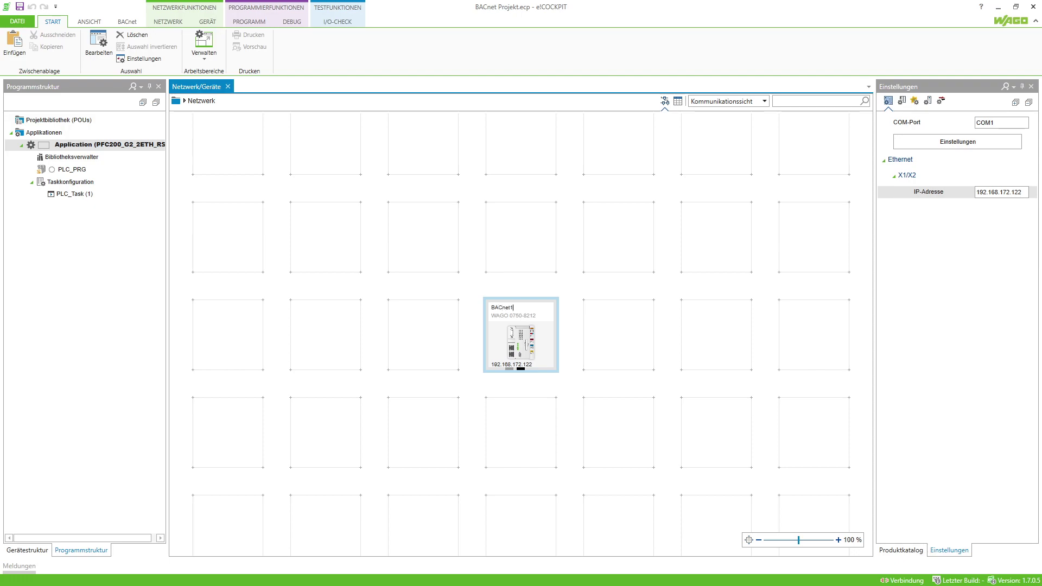
key(Return)
Step: Scan the modules connected to BACnet1 and apply all scan results to the project
click(209, 21)
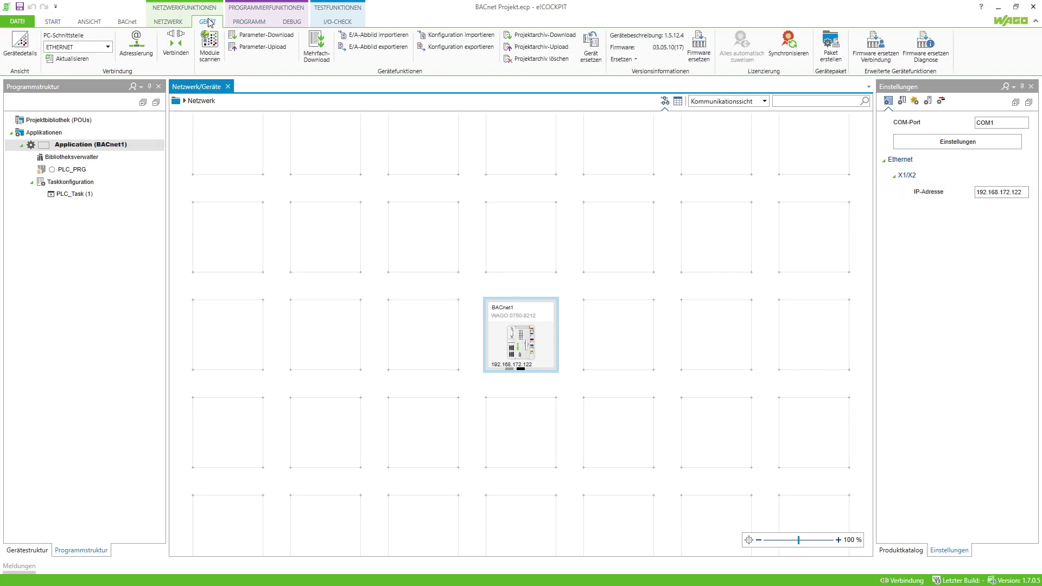
click(205, 48)
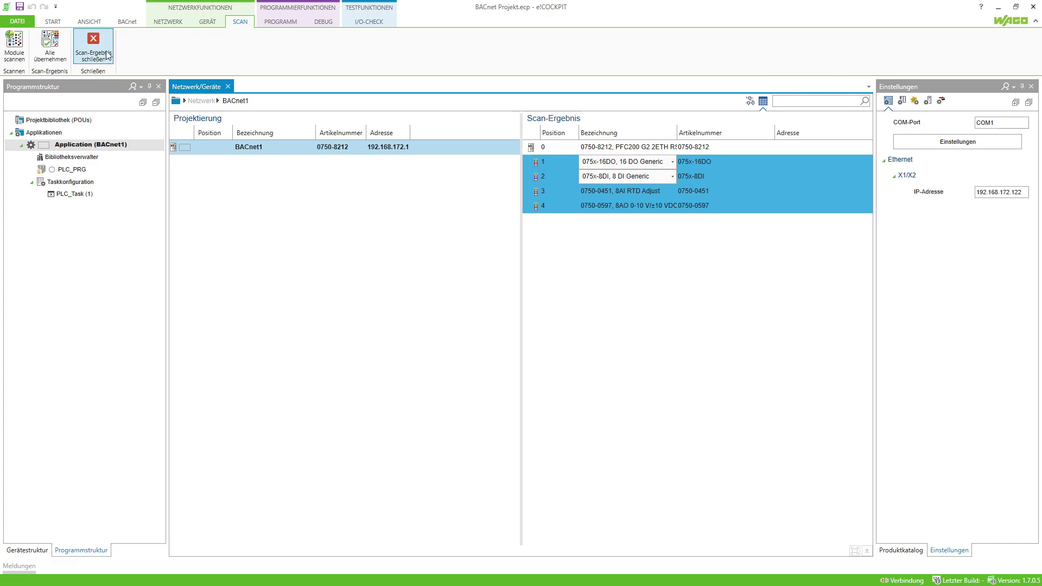
click(66, 60)
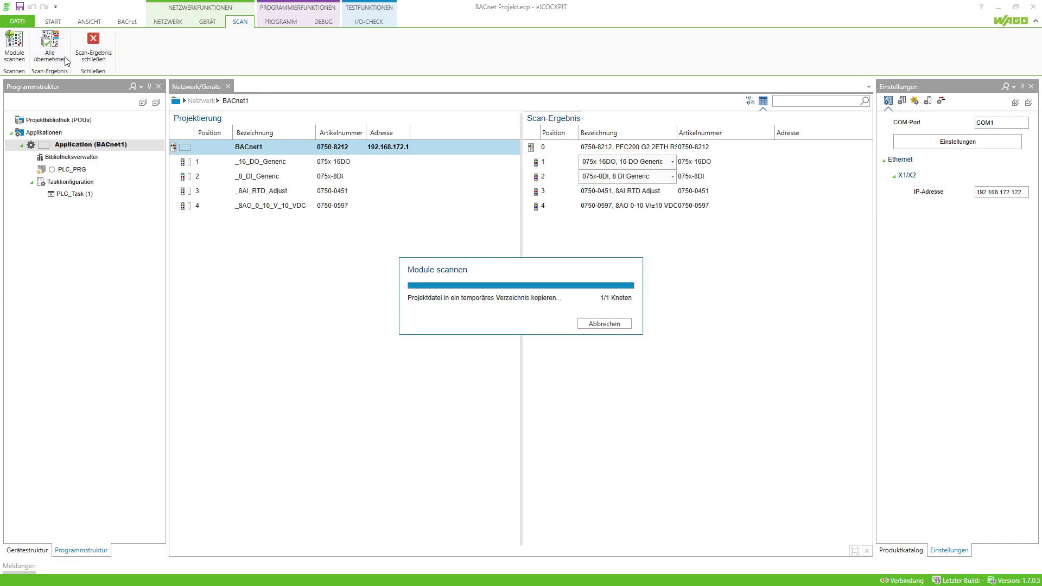
Step: Look over the BACnet functions, the project file options and the application's library manager
click(132, 26)
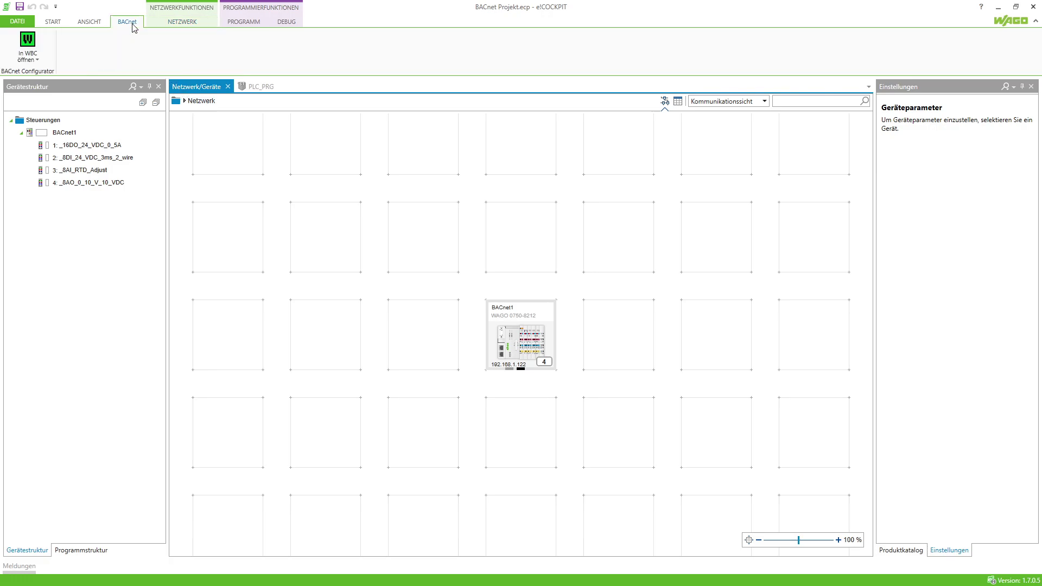
click(31, 23)
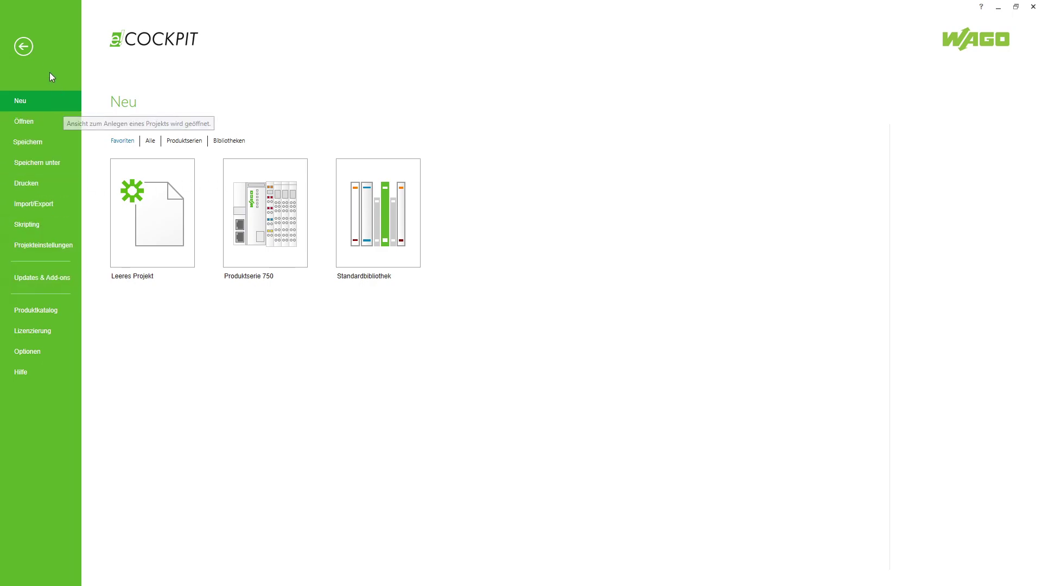
click(23, 46)
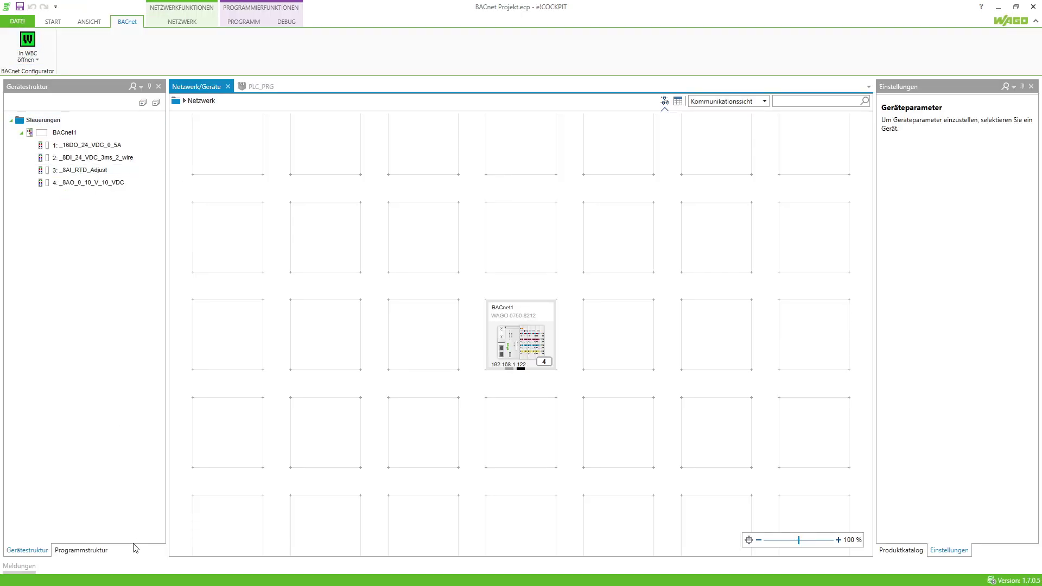
click(97, 549)
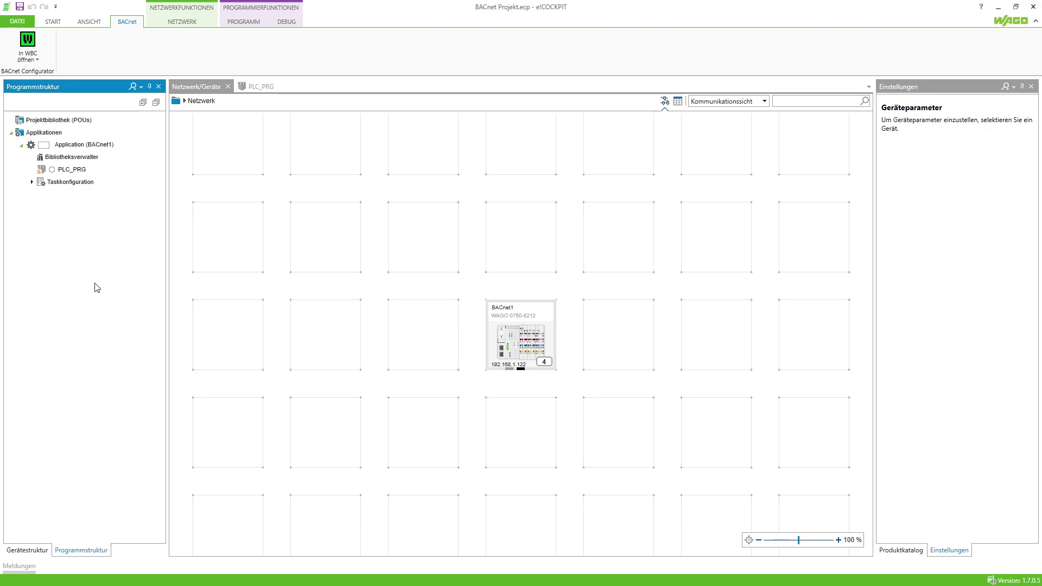
double_click(81, 157)
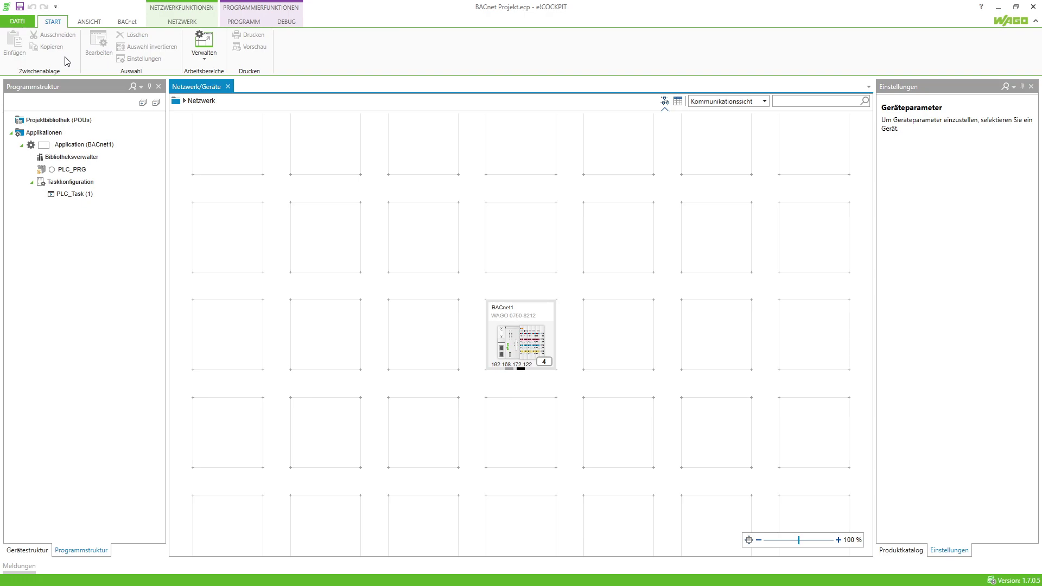
Step: In BACnet1's 16 DO module, name the variables of the first five output channels _DO1, _DO2, _DO3, DO4 and DO5
double_click(525, 328)
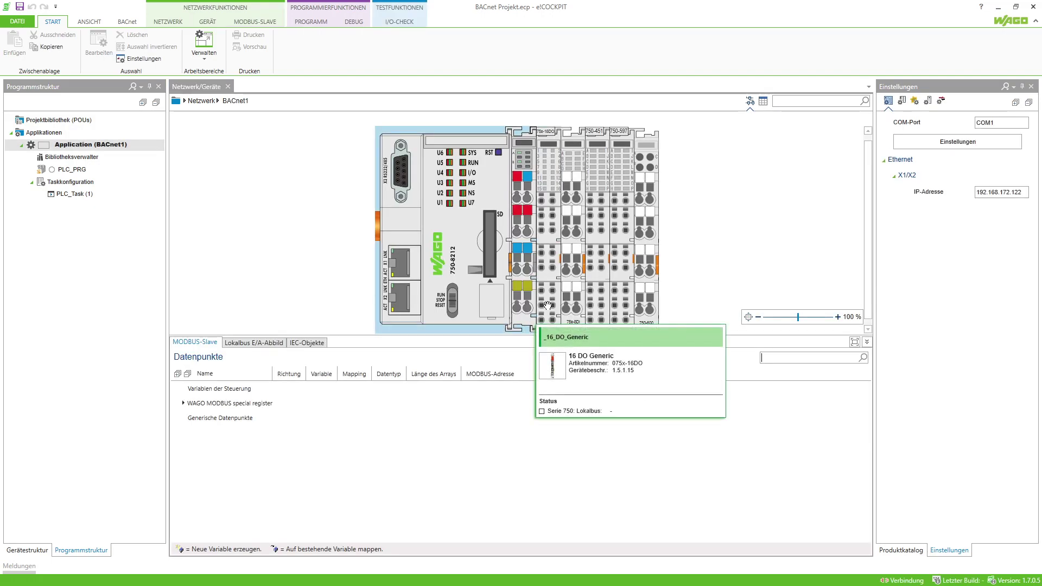
click(550, 310)
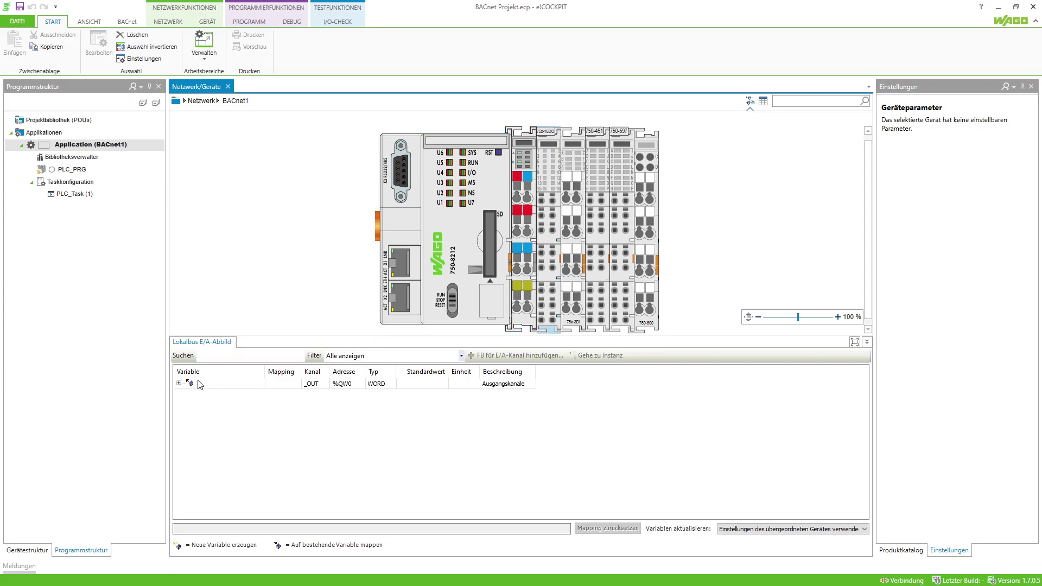
click(179, 382)
click(230, 394)
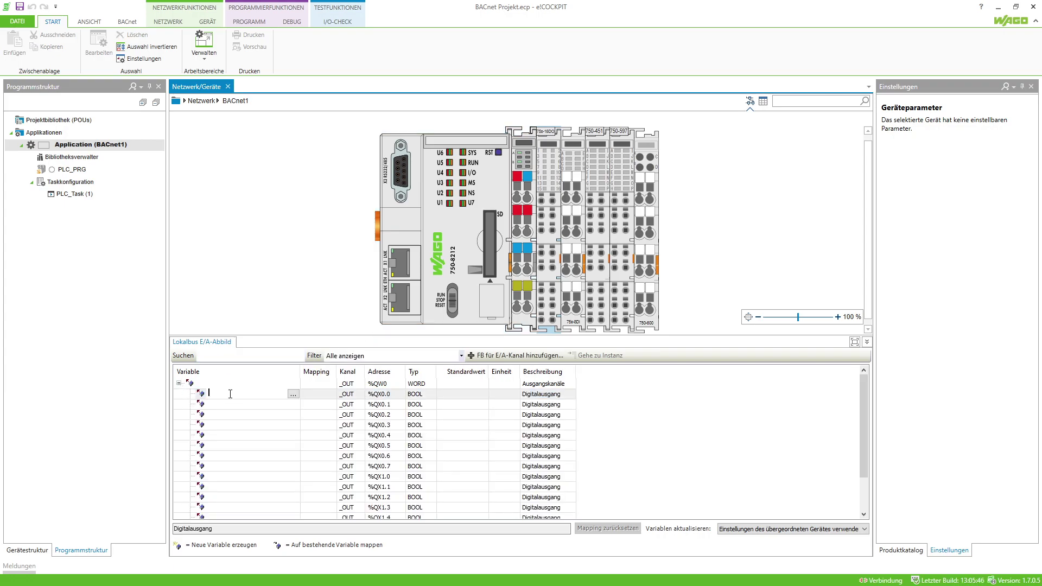
text(_DO1)
key(Return)
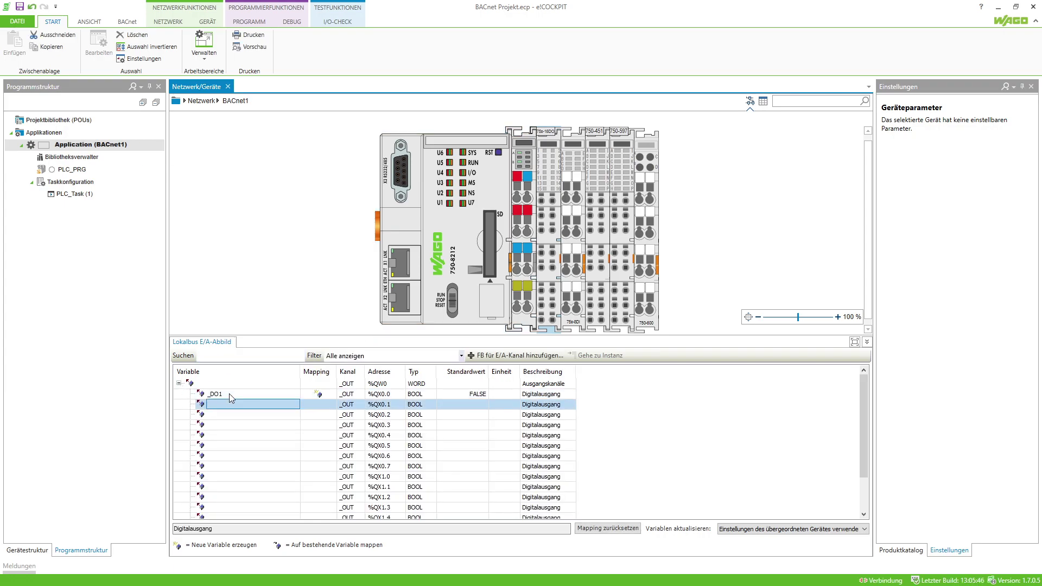
text(_DO2)
key(Return)
text(_DO3)
key(Return)
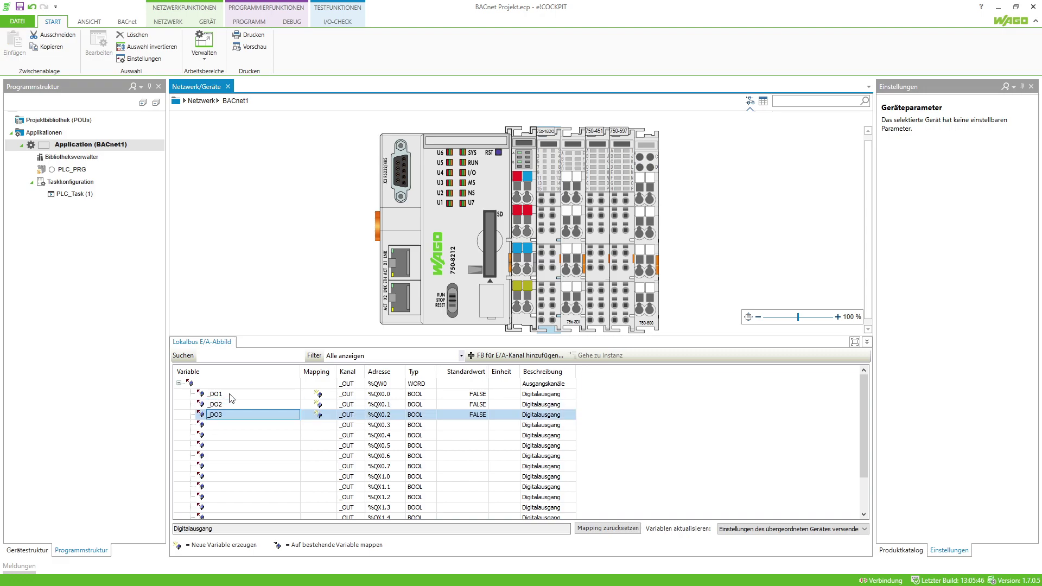
text(_DO4)
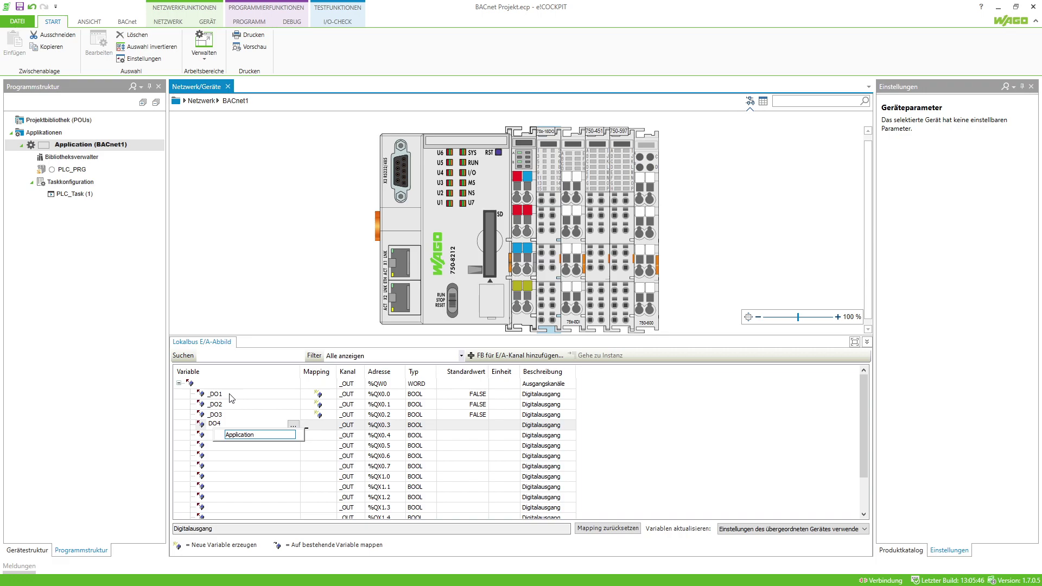
key(Return)
text(DO)
key(Return)
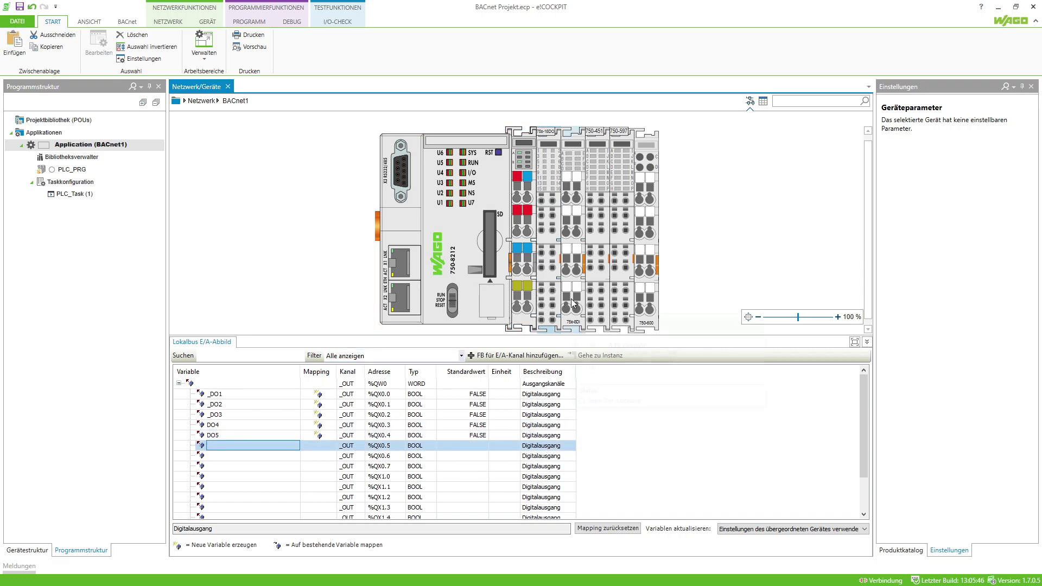
Step: Name the variables of the first four channels of the 8 DI module _DI1, _DI2, _DI3 and _DI4
double_click(228, 394)
text(_DI1)
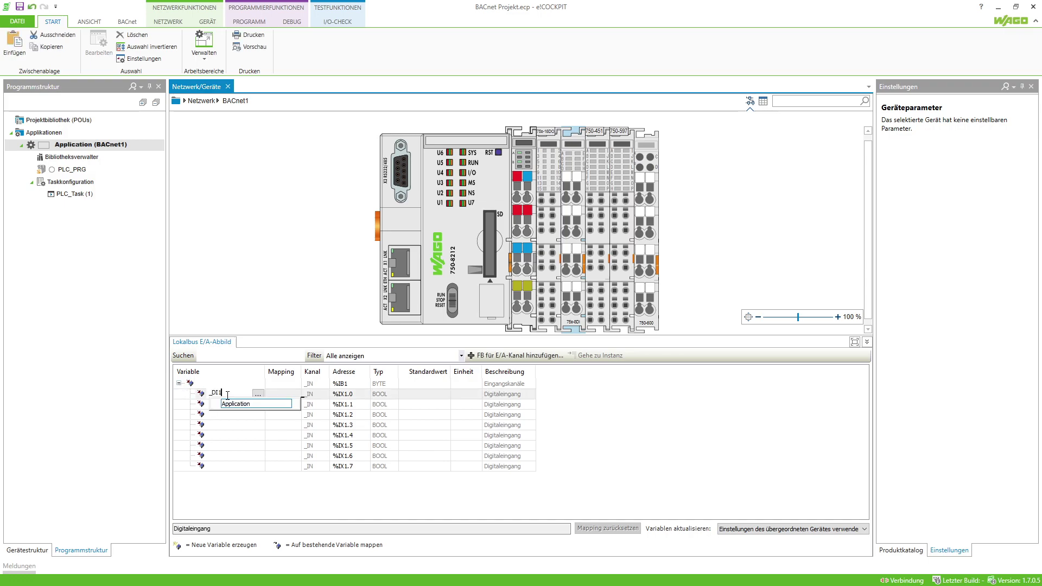
key(Return)
text(_)
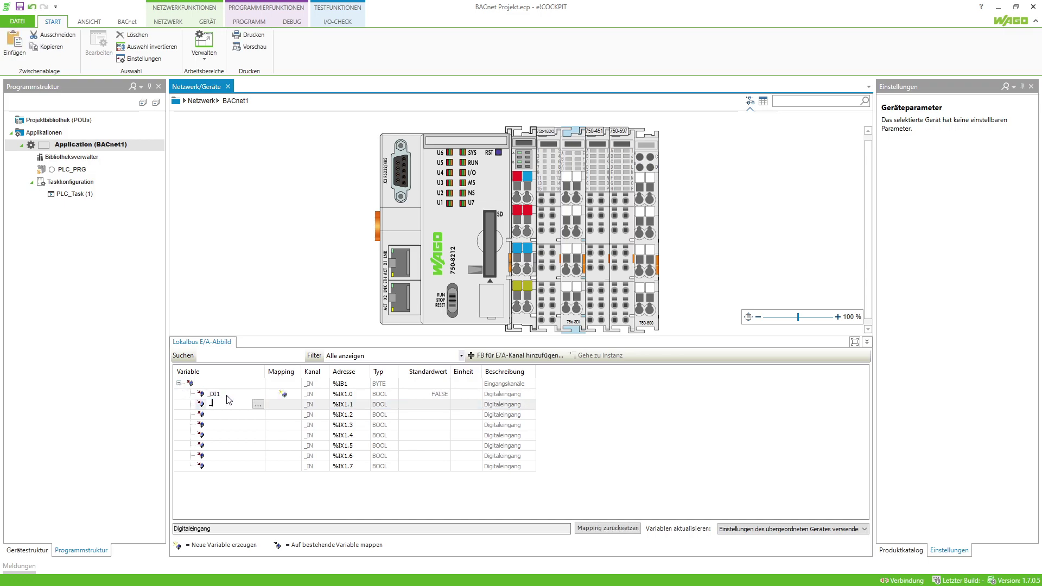
text(DI2)
key(Return)
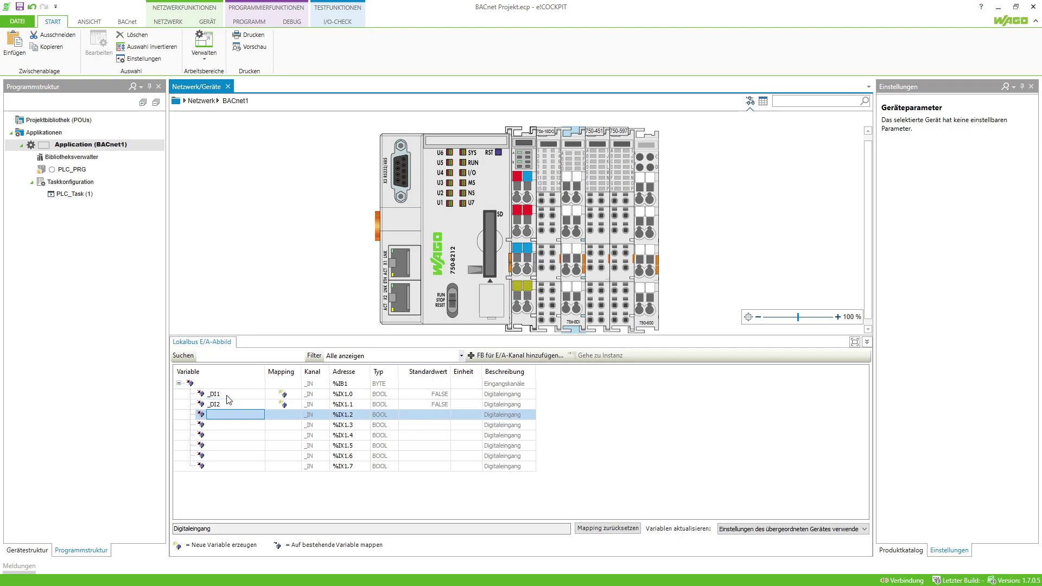
text(_DI3)
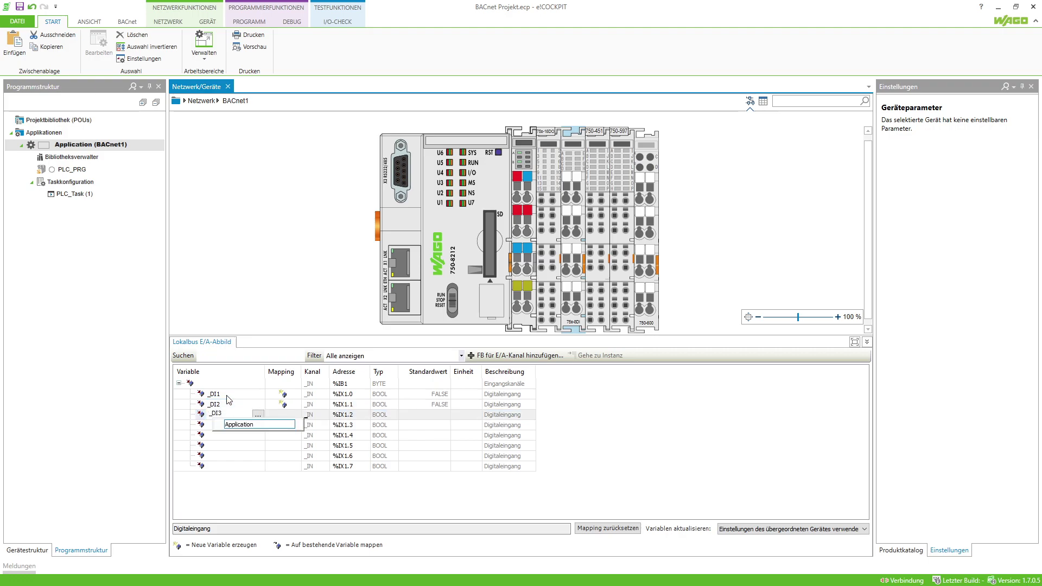
key(Return)
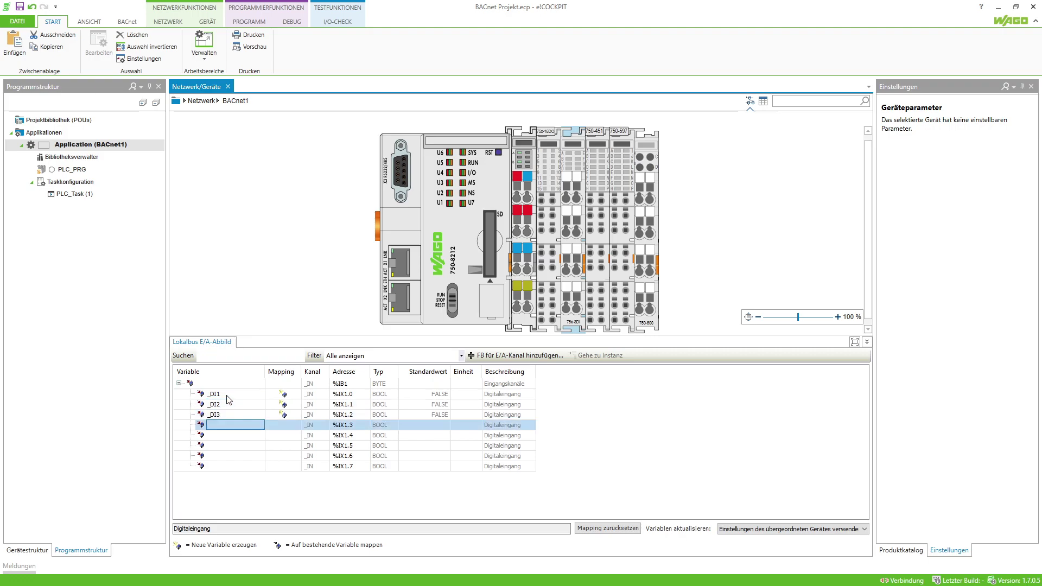
text(_DI4)
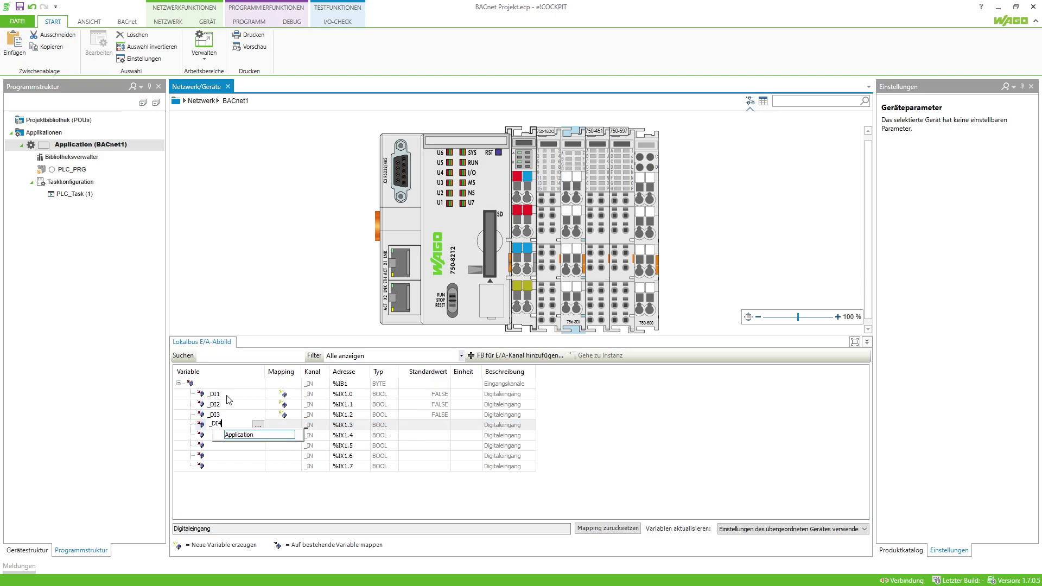
key(Return)
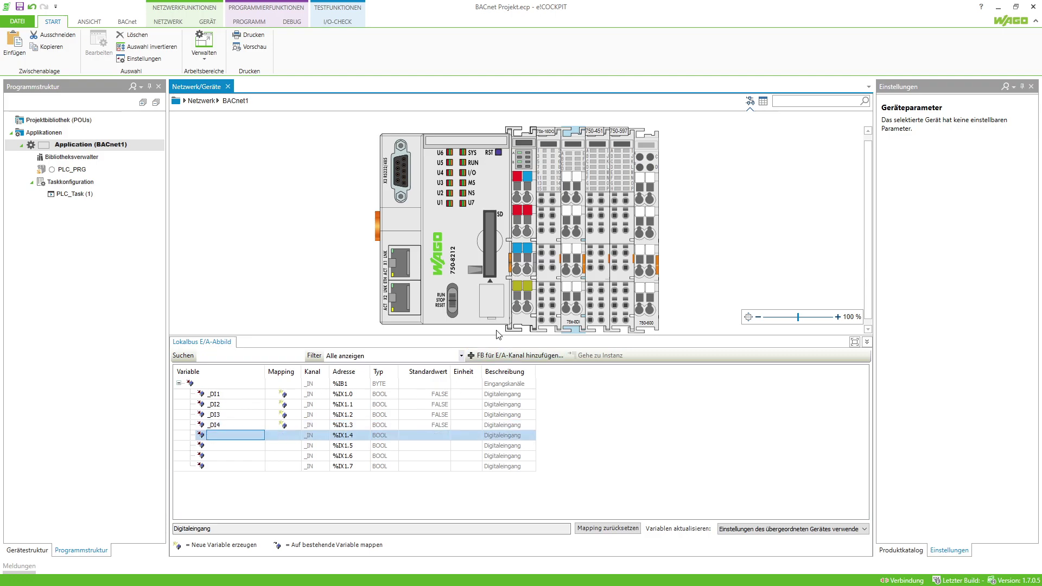
Step: Name the first four channels of the 750-451 module AI1 to AI4 and those of the 750-597 module _AO1 to _AO4
click(595, 286)
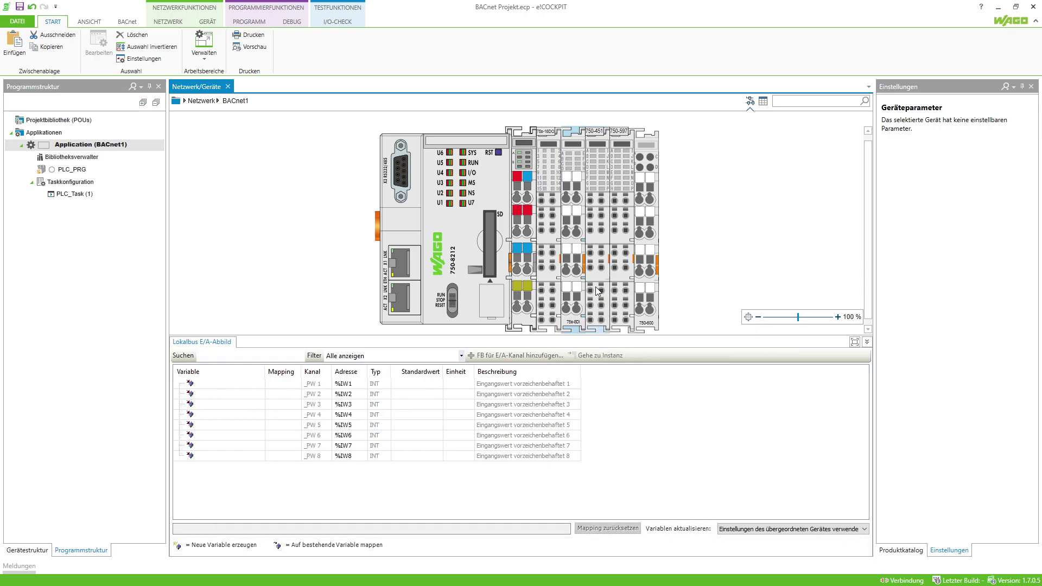
click(220, 384)
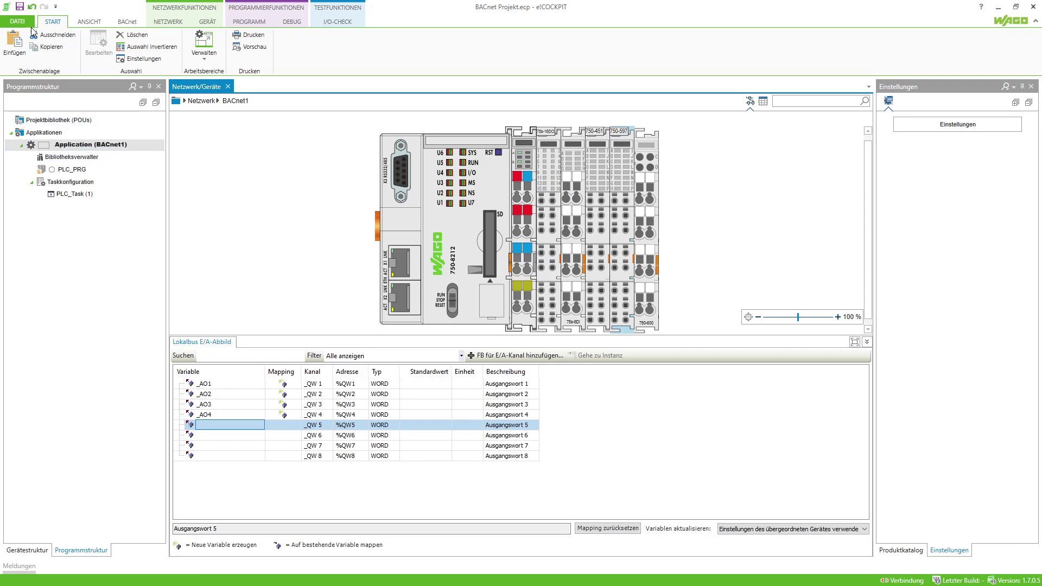
Step: Save the project as BACnet Projekt.ecp in the BACnet Projekt folder
click(31, 26)
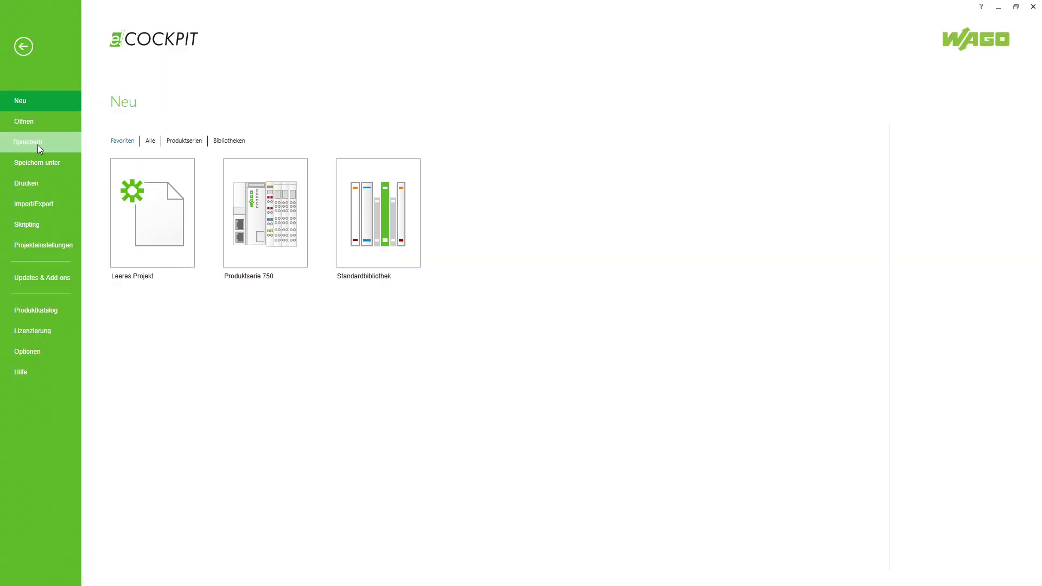
click(57, 162)
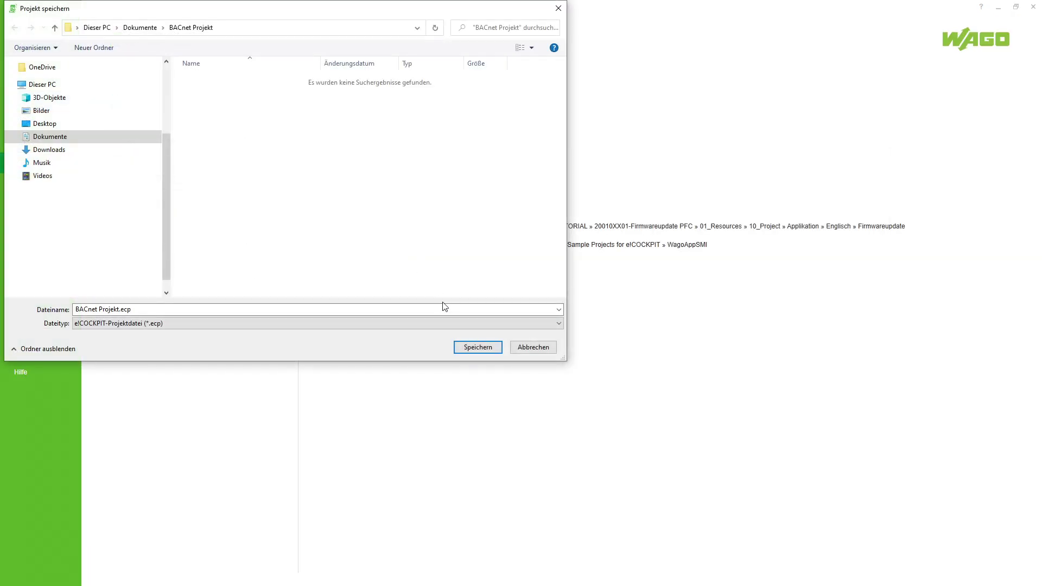
click(498, 351)
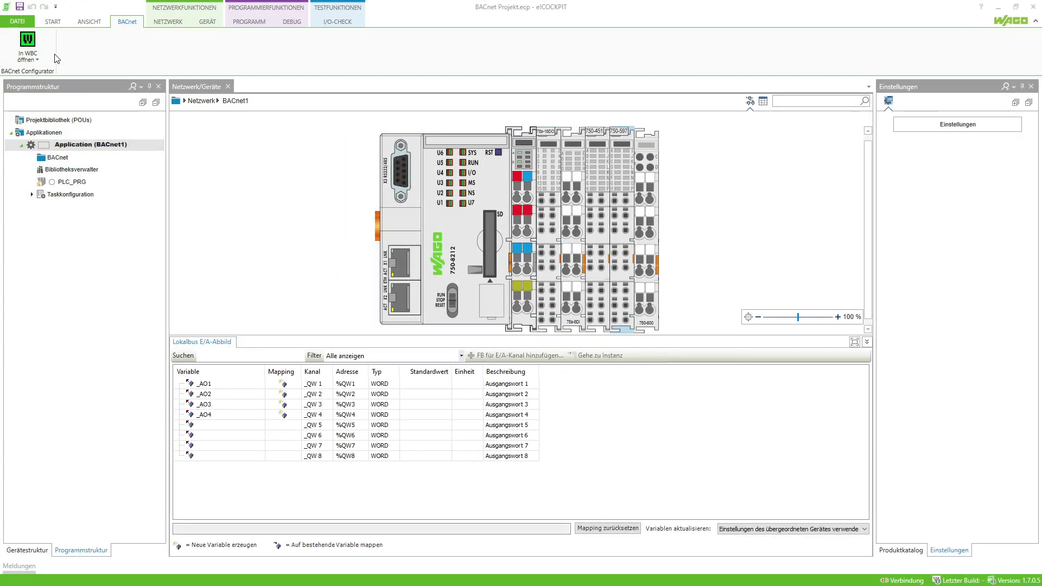
Step: Open the project in the WAGO BACnet Configurator and set the device ID for the I/O import to 1234
click(32, 49)
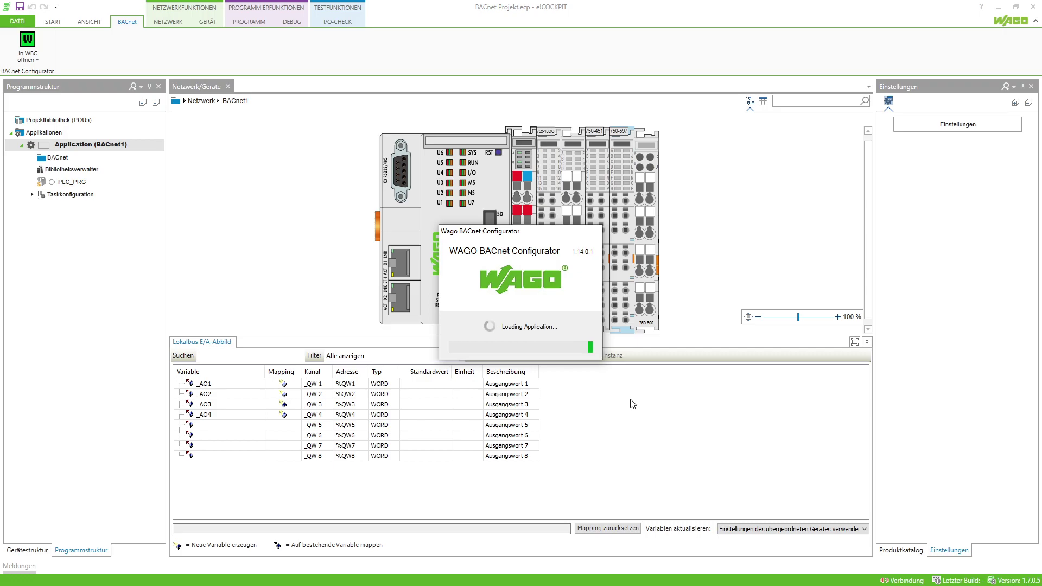
click(568, 332)
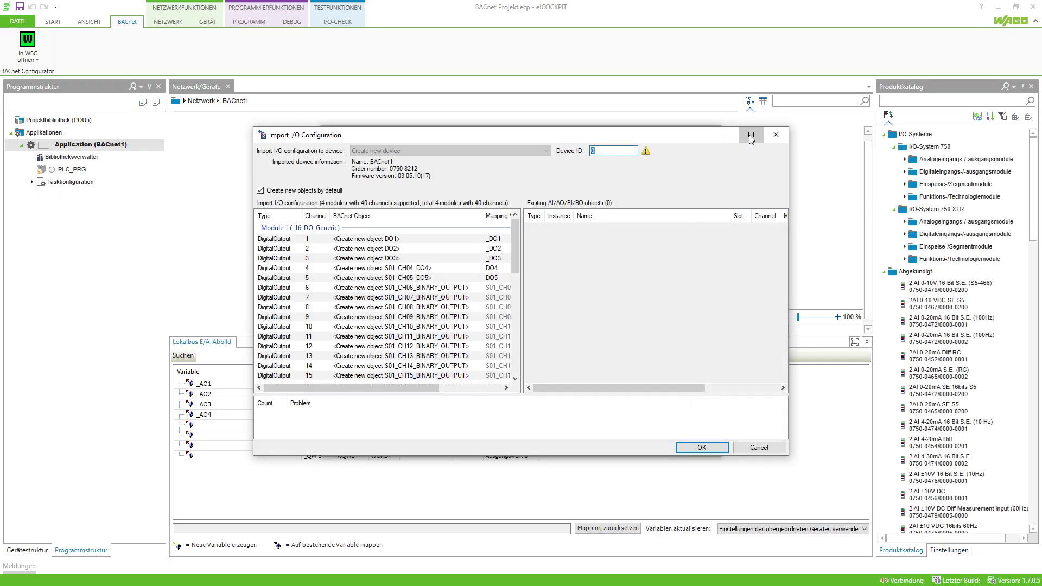
click(751, 135)
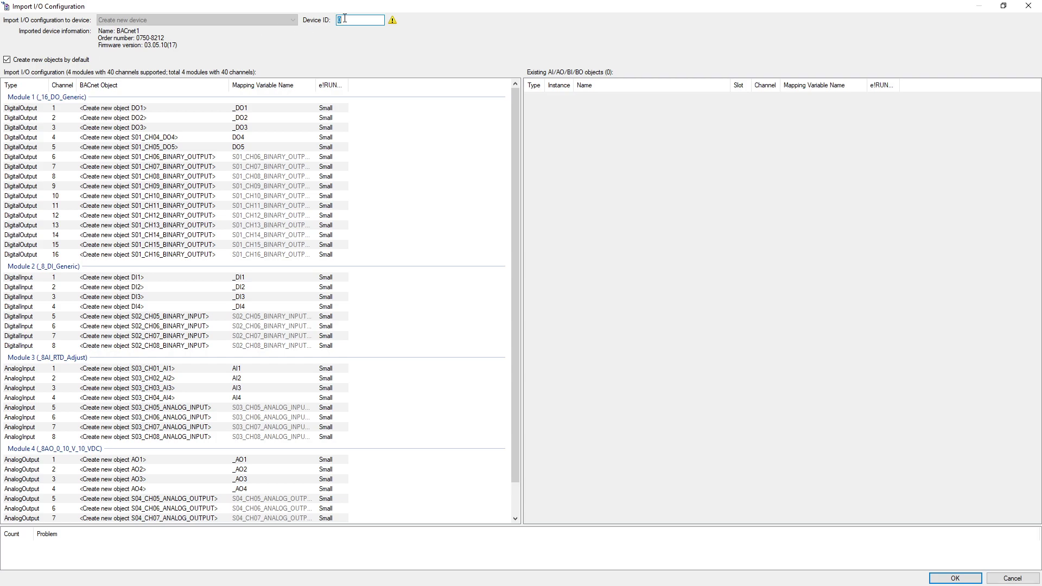
text(1234)
click(266, 111)
ctrl+click(264, 118)
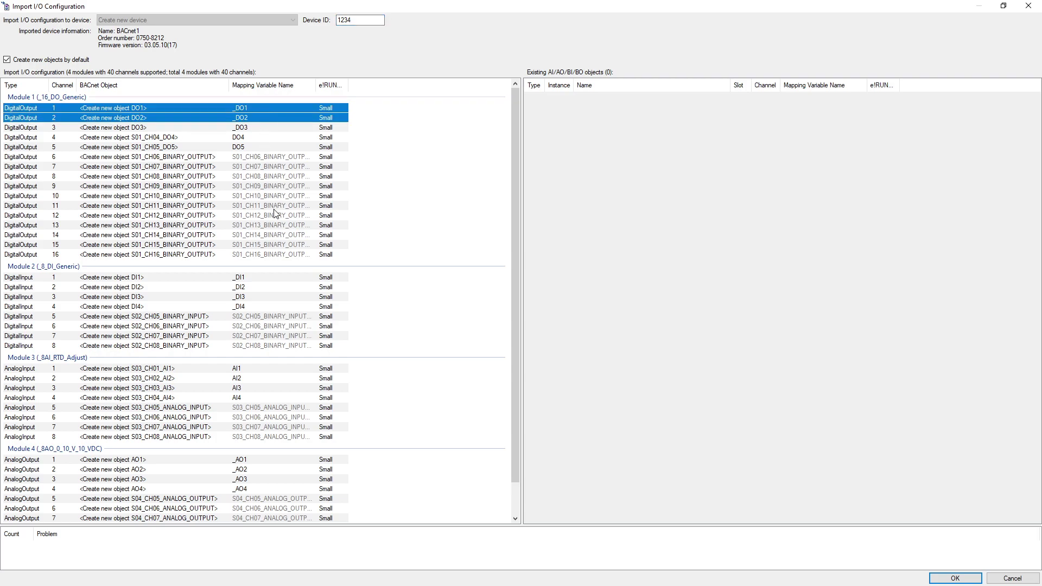
ctrl+click(278, 277)
ctrl+click(276, 298)
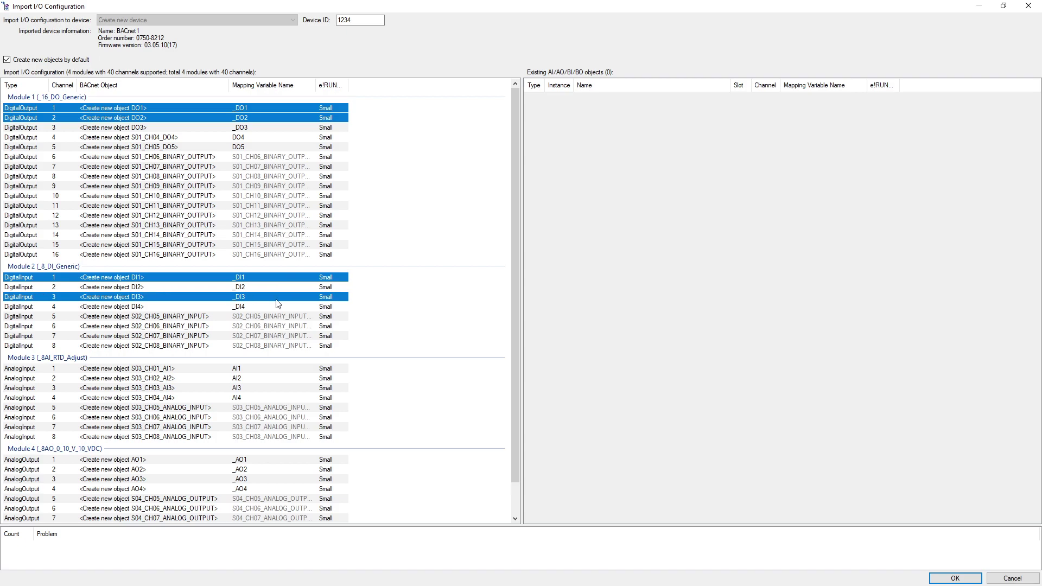
Step: Set the e!RUNTIME type of all I/O channels to Medium and import the I/O configuration
key(ctrl+a)
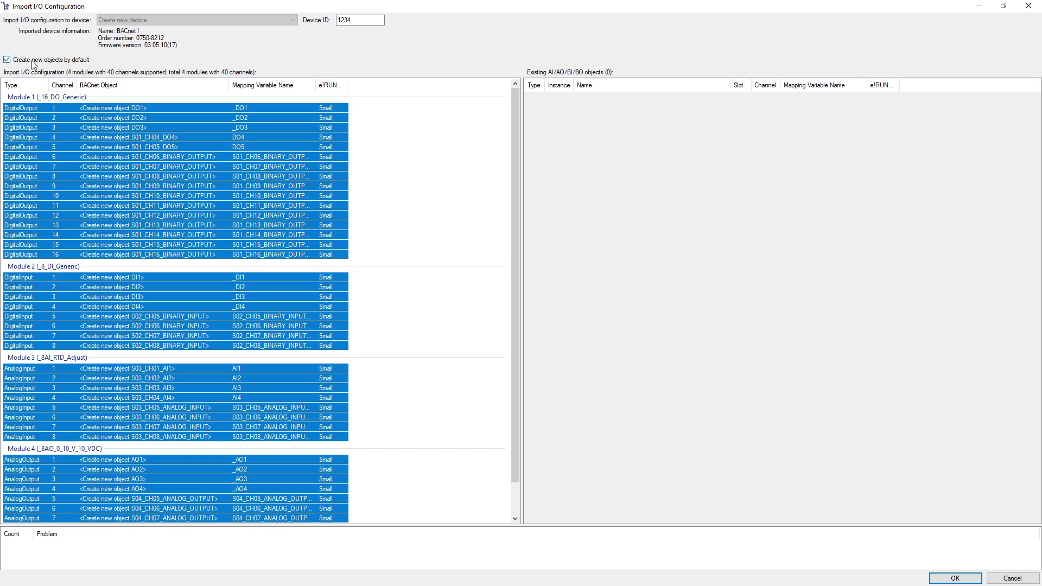
right_click(298, 140)
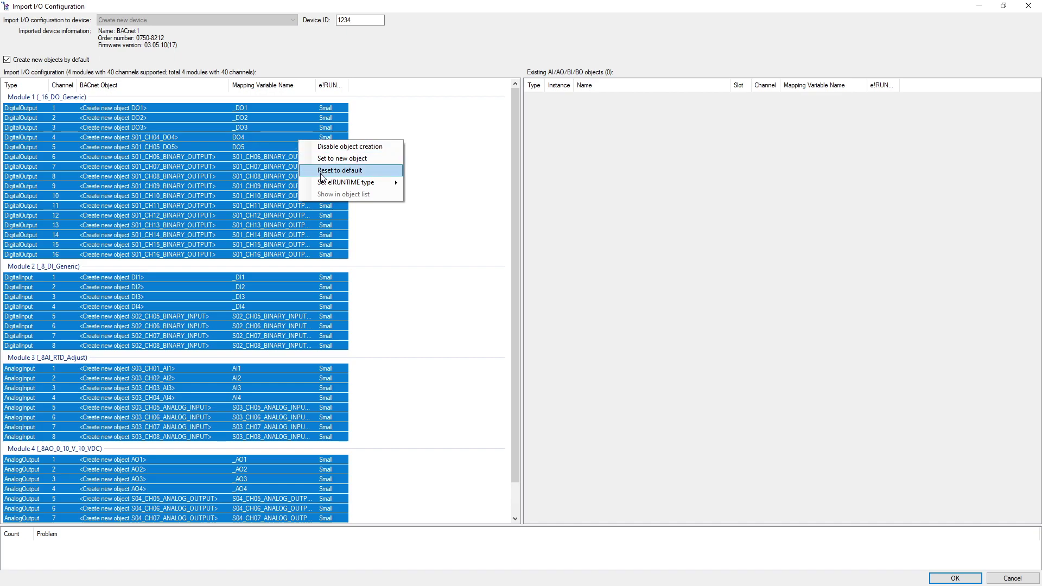
mouse_move(323, 183)
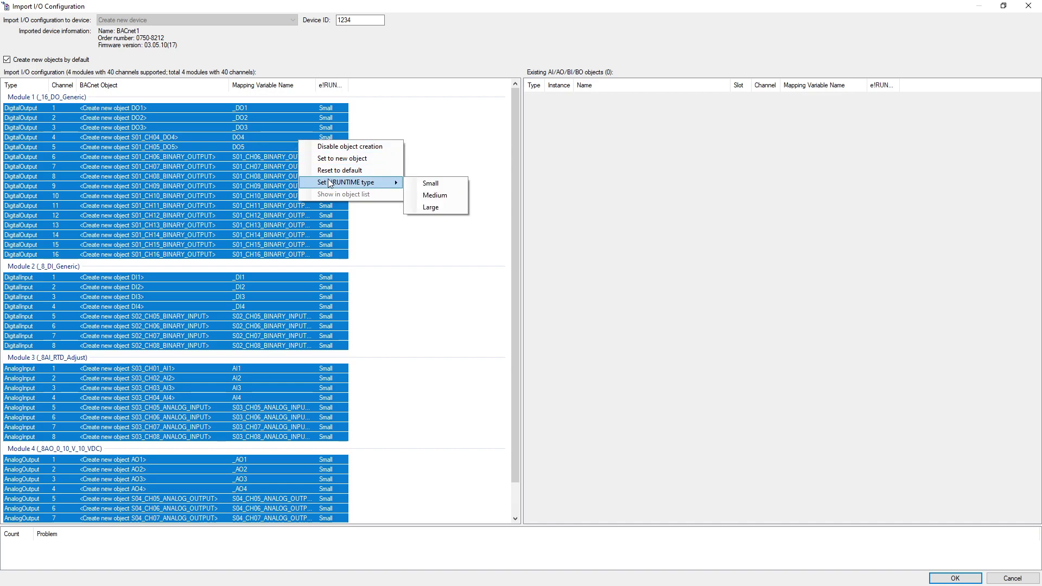
click(396, 214)
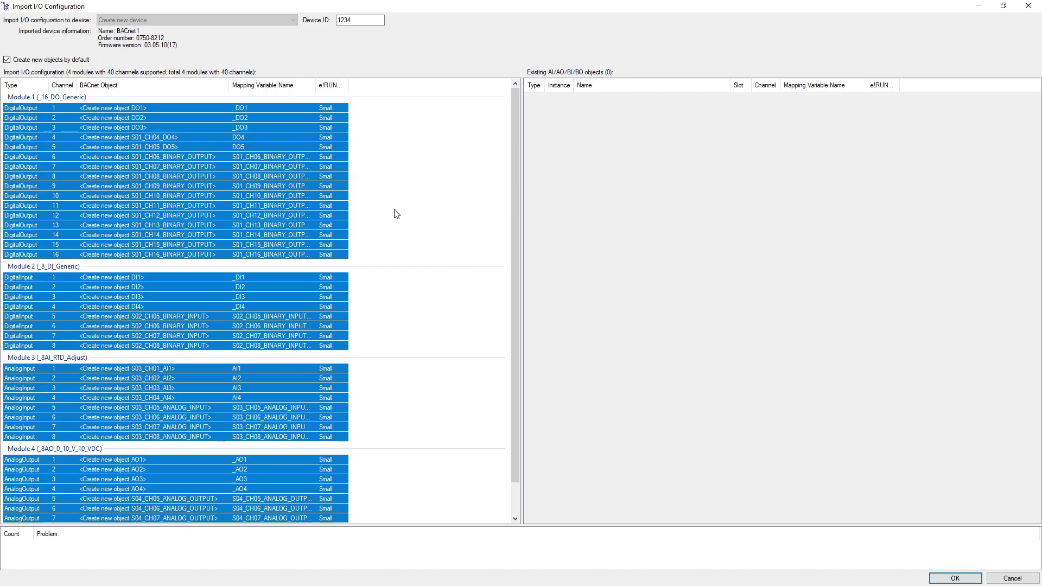
right_click(290, 183)
mouse_move(355, 230)
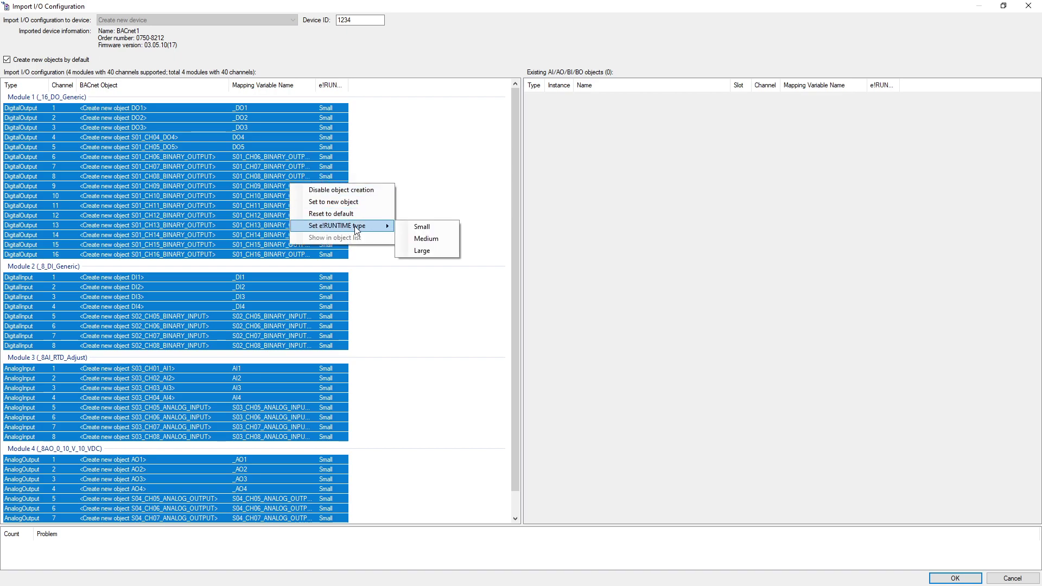
click(439, 239)
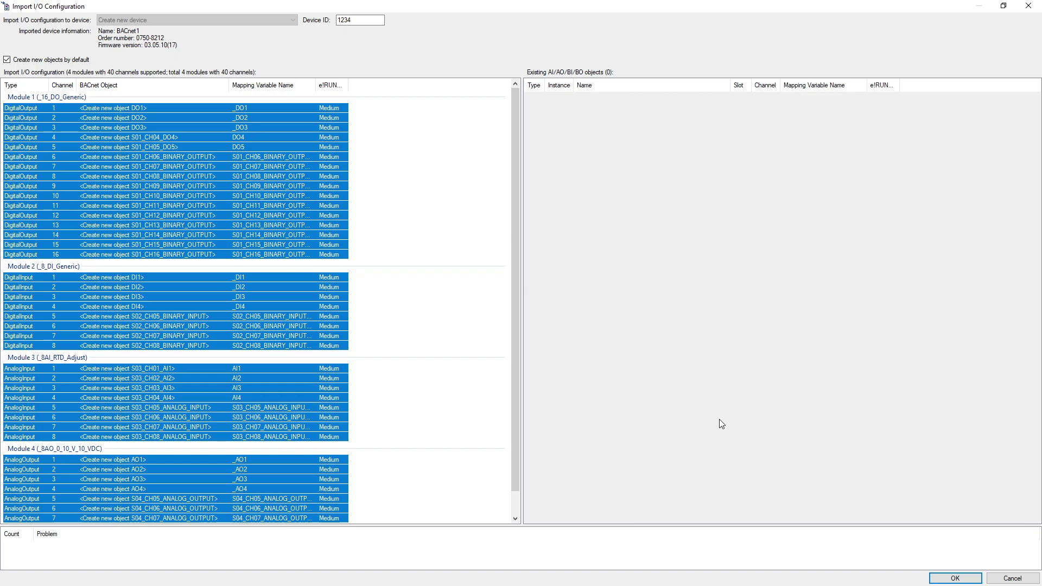
click(947, 579)
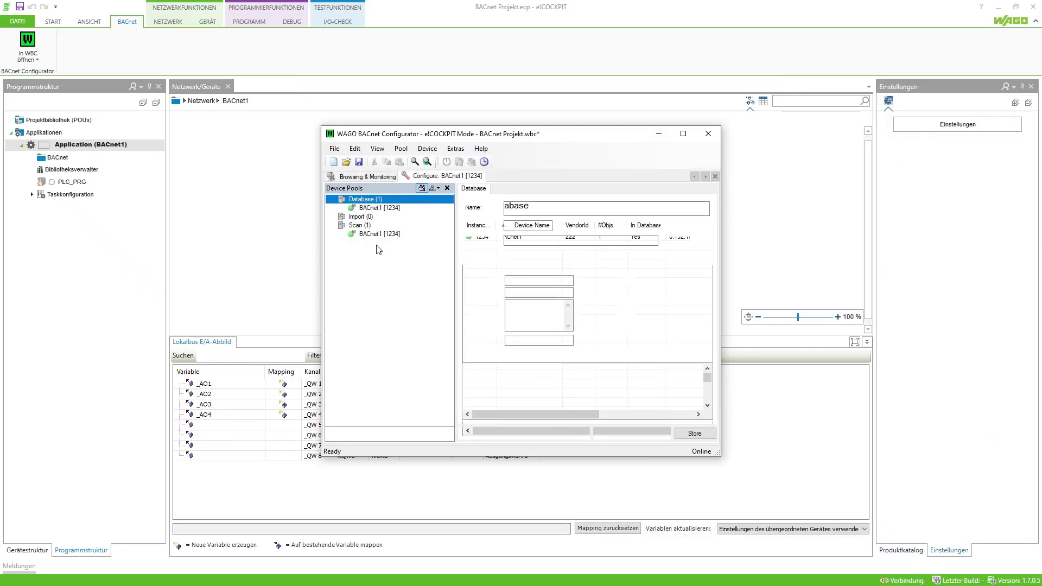
Step: Begin a new object on the BACnet1 device with the type Analog Value and the name Analogwert
click(683, 133)
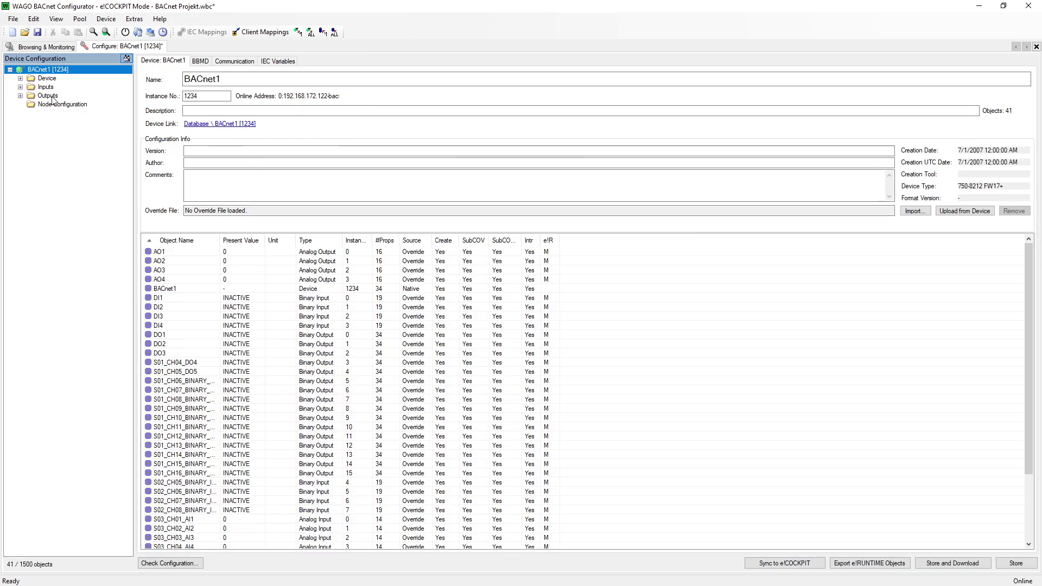
right_click(81, 71)
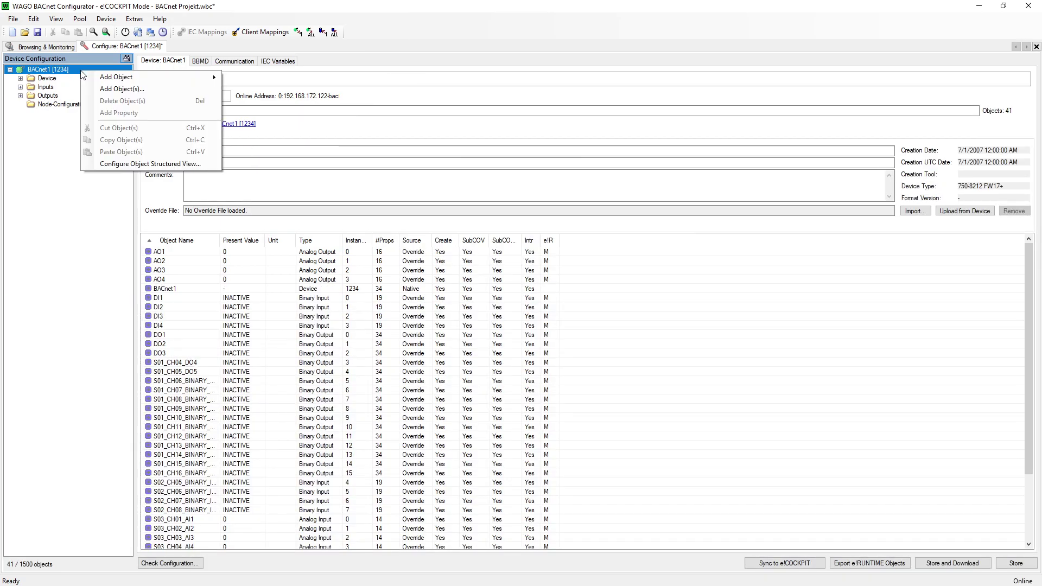
click(122, 88)
click(403, 198)
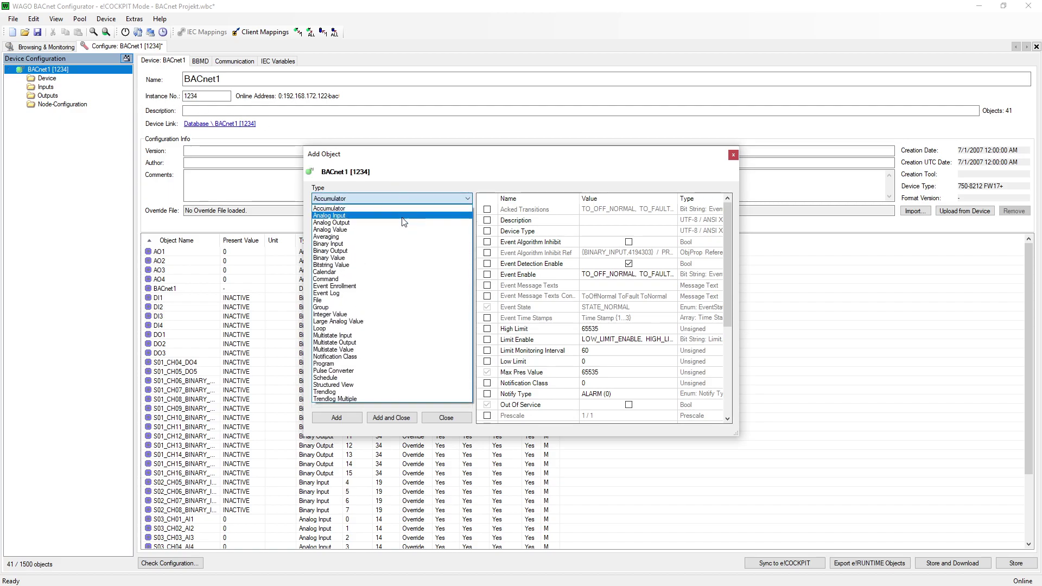
click(403, 228)
click(403, 223)
text(Analogwert)
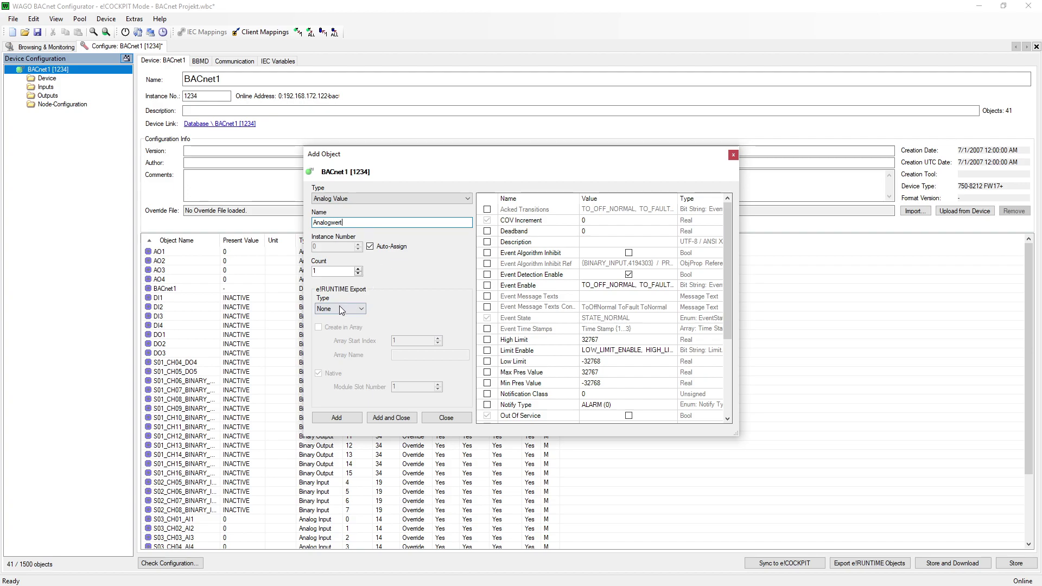
Step: Try the e!RUNTIME export types Small, Medium and Large for Analogwert to compare which properties each one selects
click(340, 308)
click(351, 335)
click(353, 310)
click(346, 326)
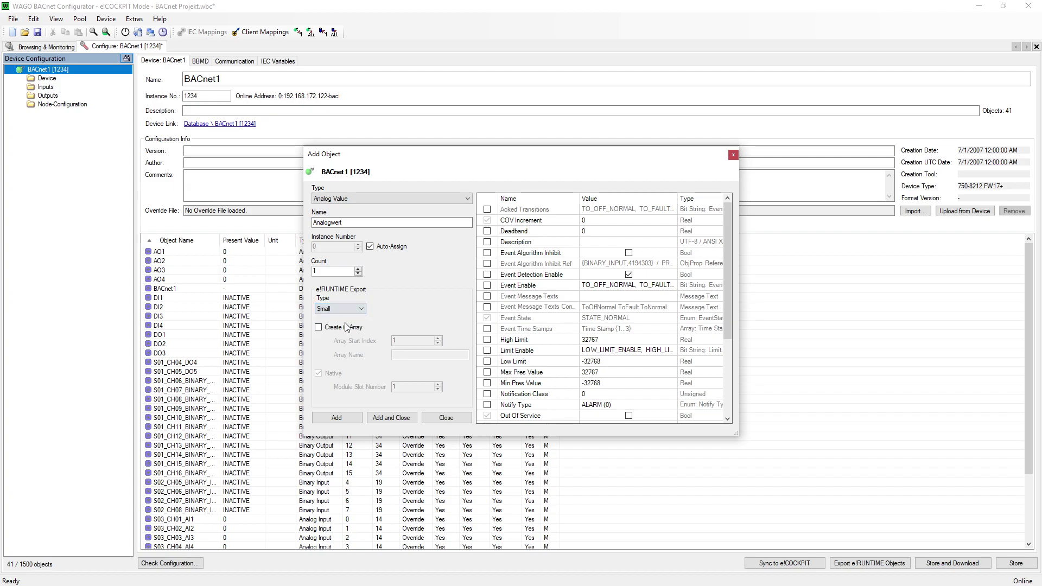
click(353, 309)
click(350, 335)
click(351, 309)
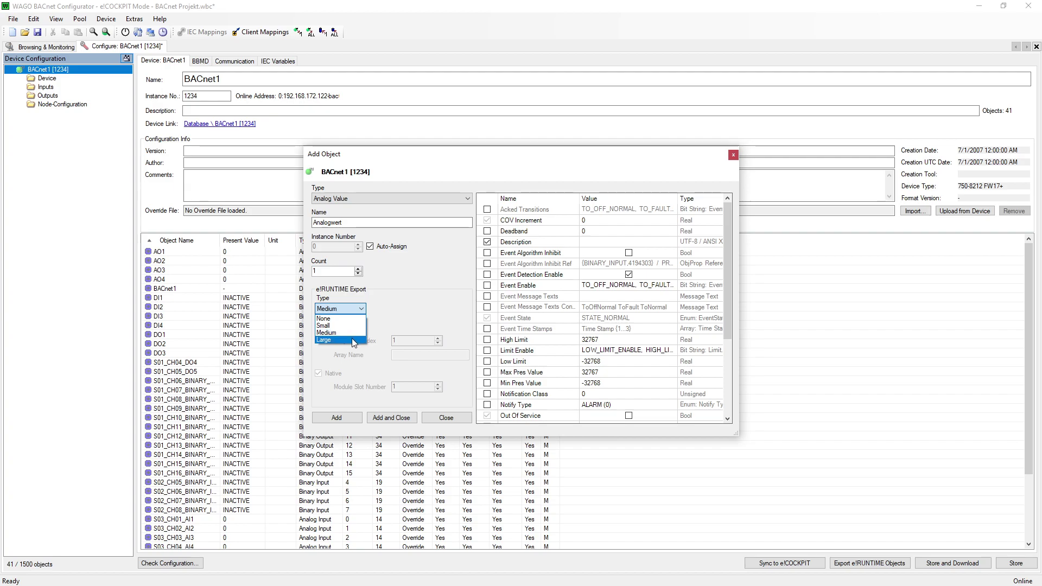
click(353, 343)
Step: Set the e!RUNTIME export type of Analogwert to Medium and add the single object to the device
click(354, 308)
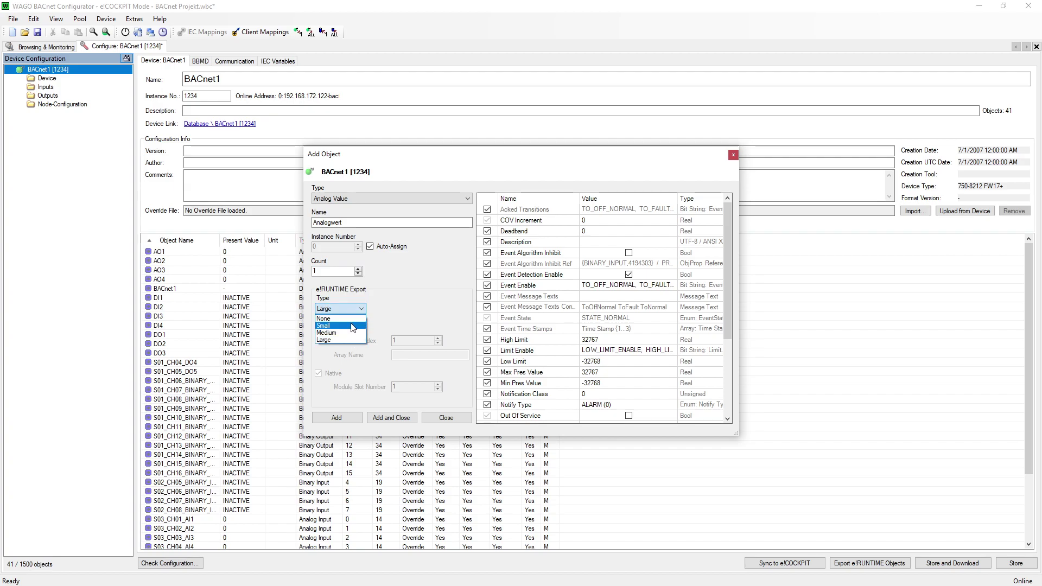
click(352, 333)
click(356, 418)
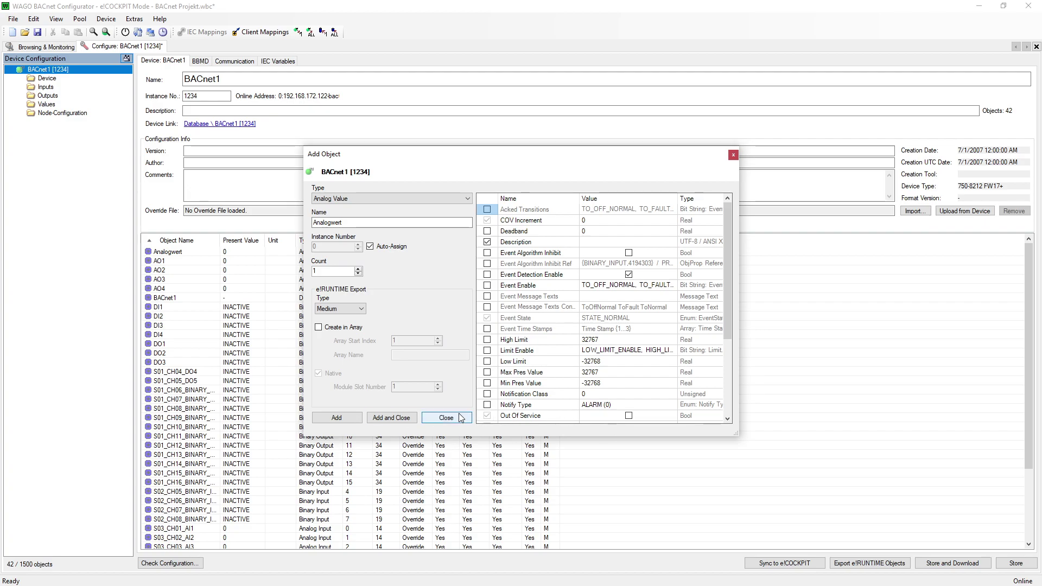
click(446, 417)
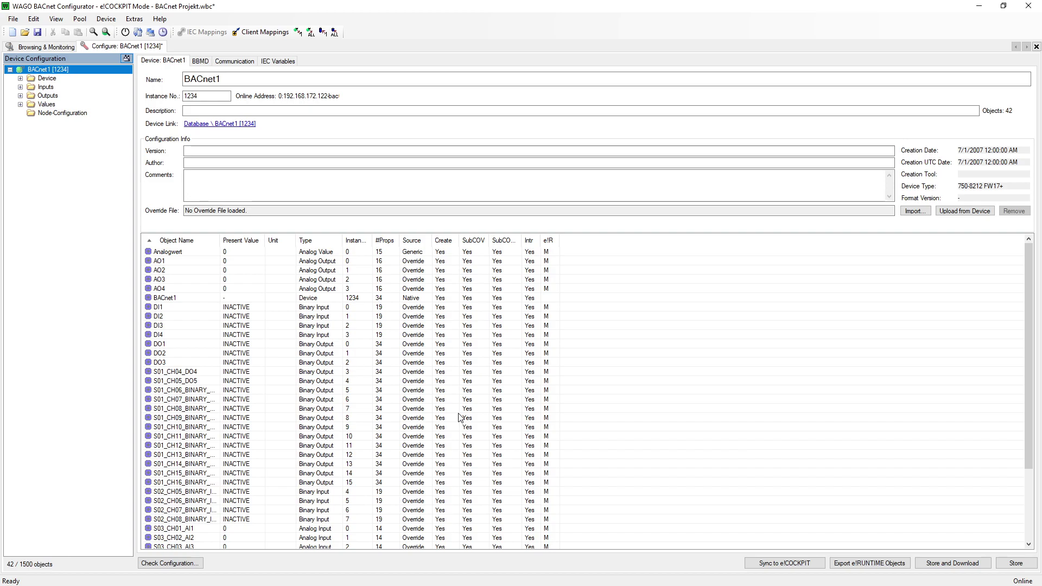
Step: Synchronize the BACnet objects to e!COCKPIT, store the configuration and download it to the device with a warm start
click(815, 564)
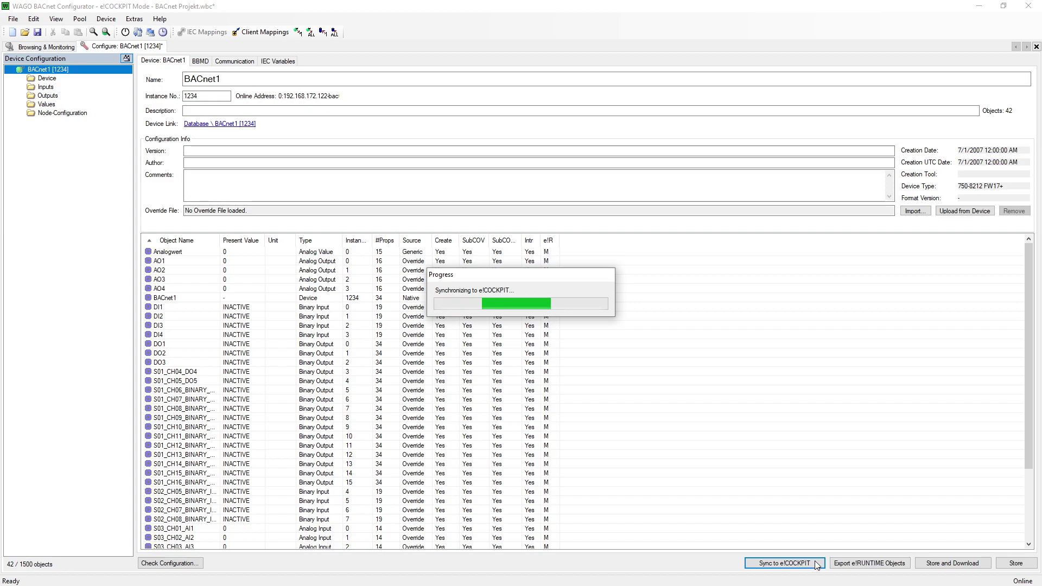
click(980, 563)
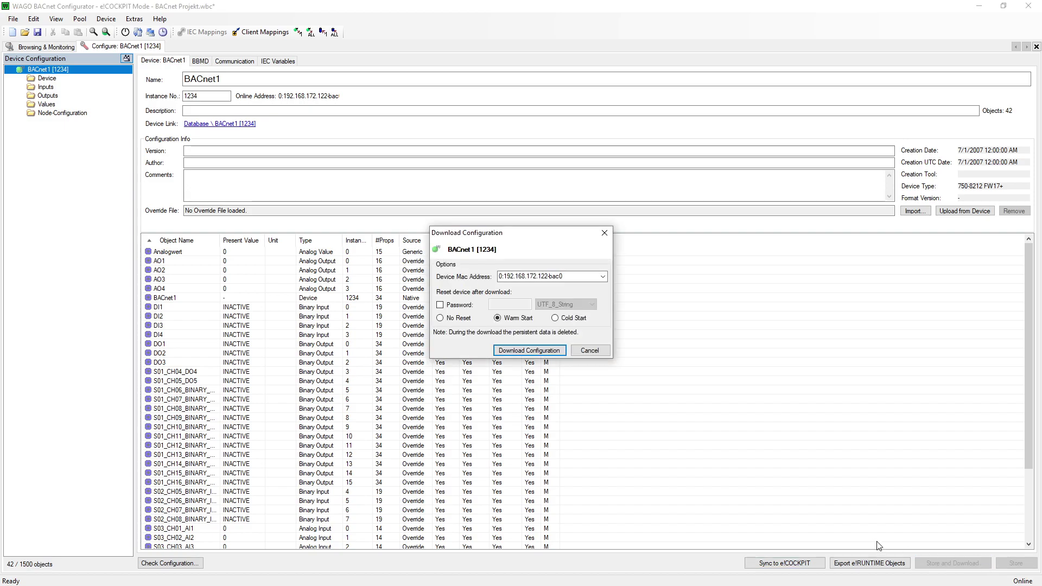
click(560, 353)
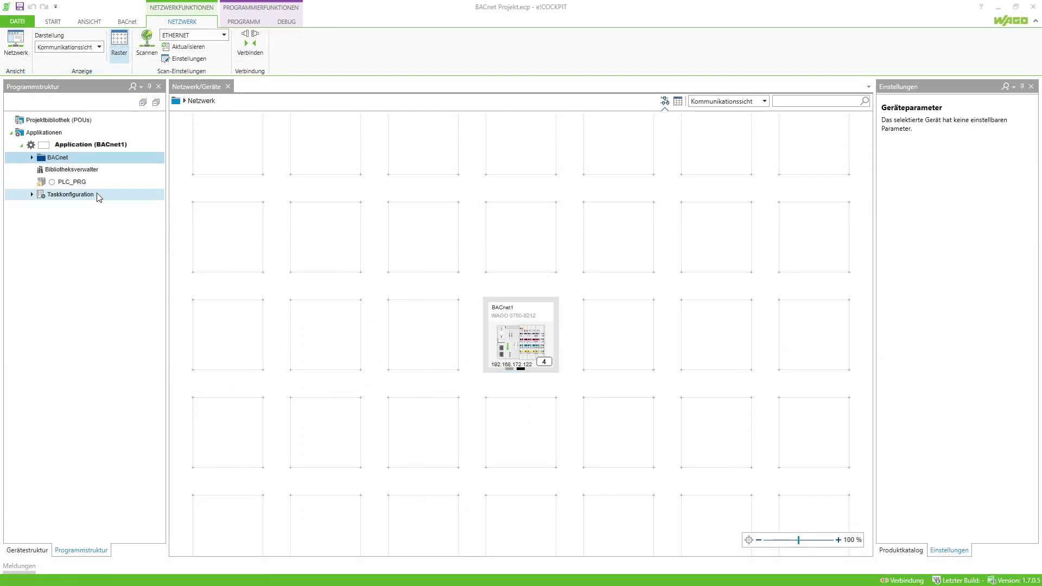
Step: Review the generated BACnet_HW_Mapping program in e!COCKPIT and add a call to it in PLC_Task
click(32, 158)
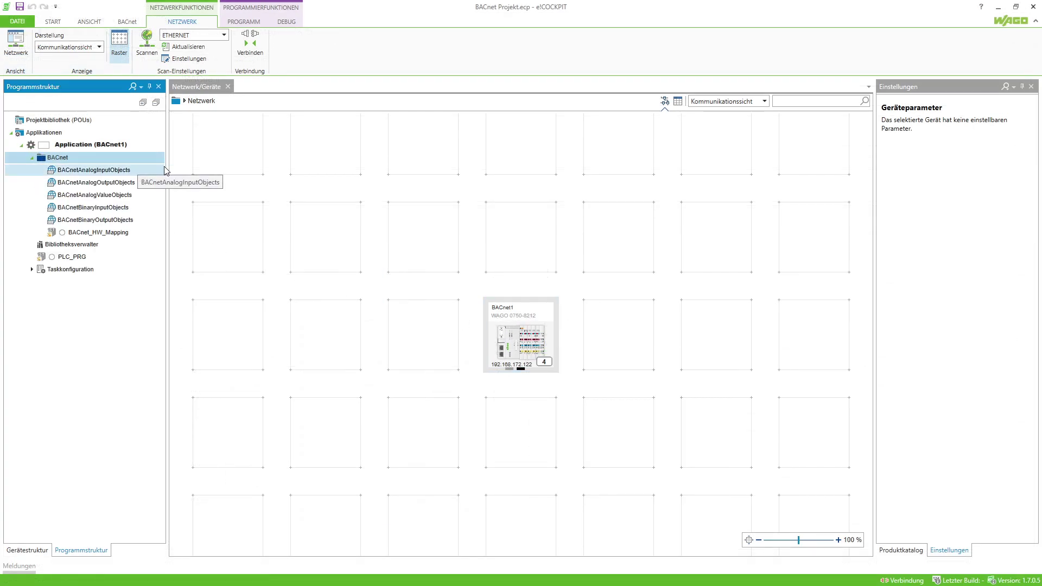
double_click(151, 233)
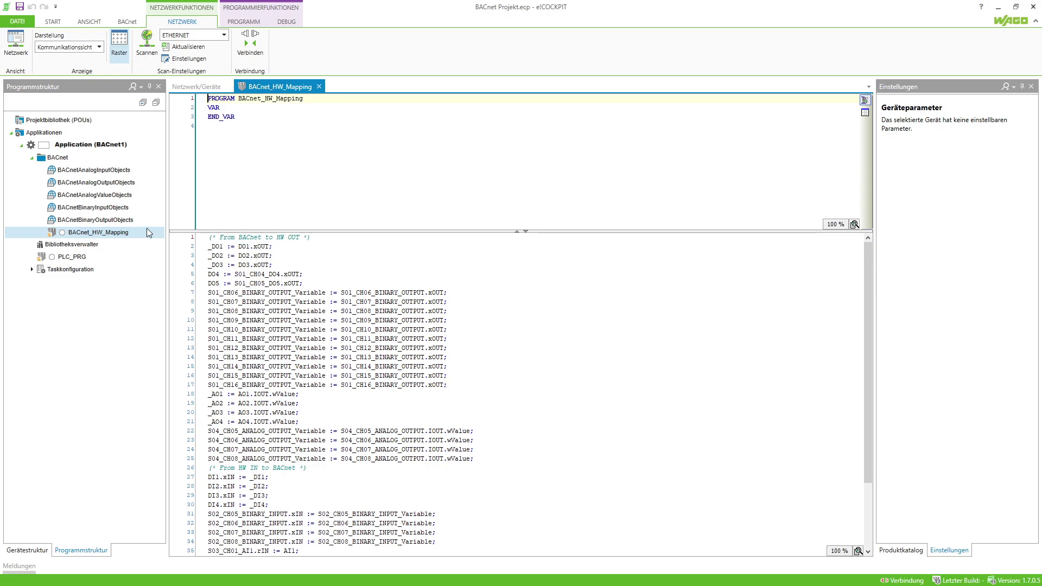
click(32, 270)
double_click(59, 282)
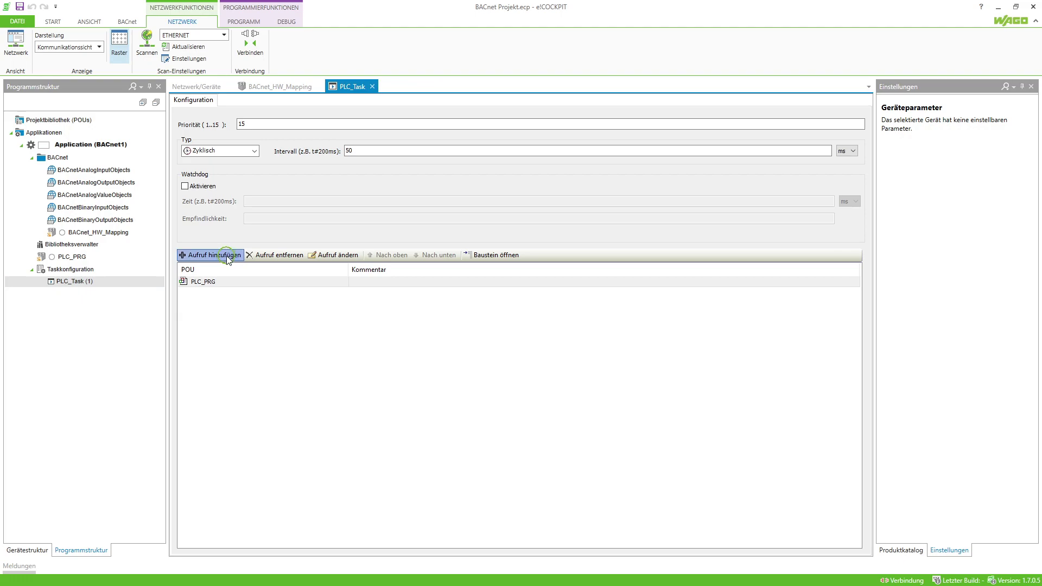
click(215, 255)
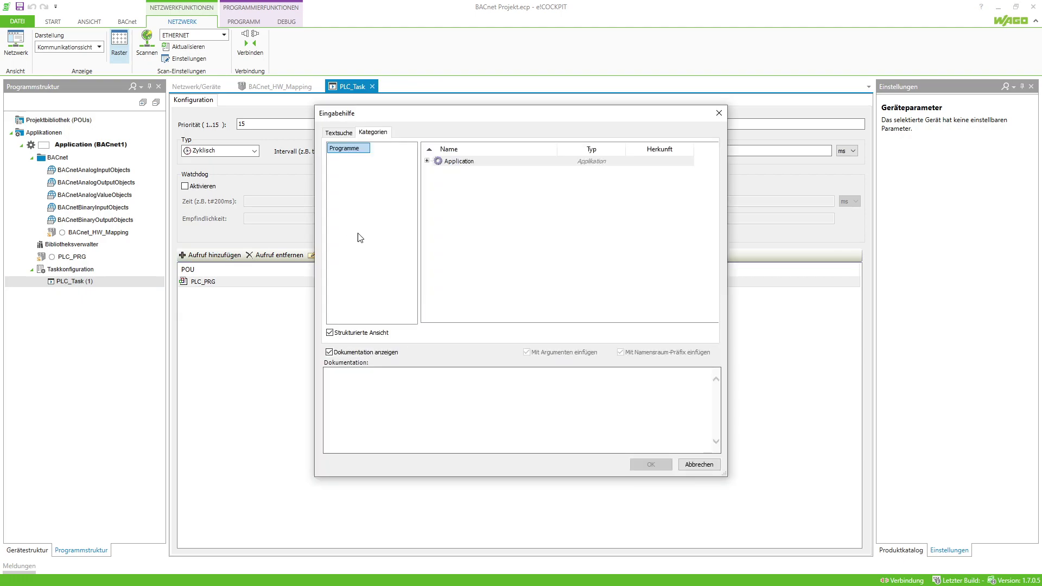
click(427, 160)
click(438, 172)
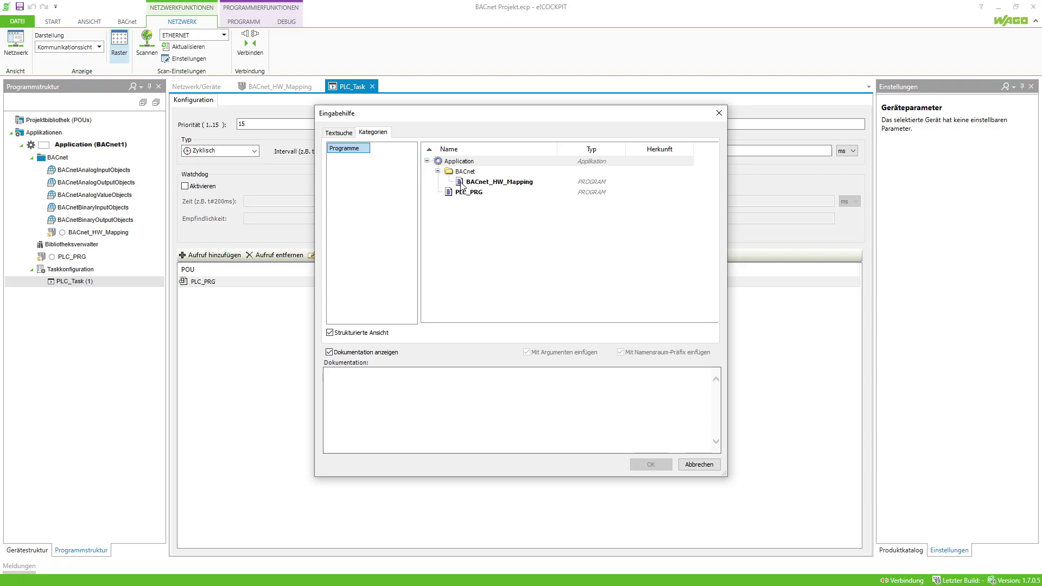
double_click(499, 182)
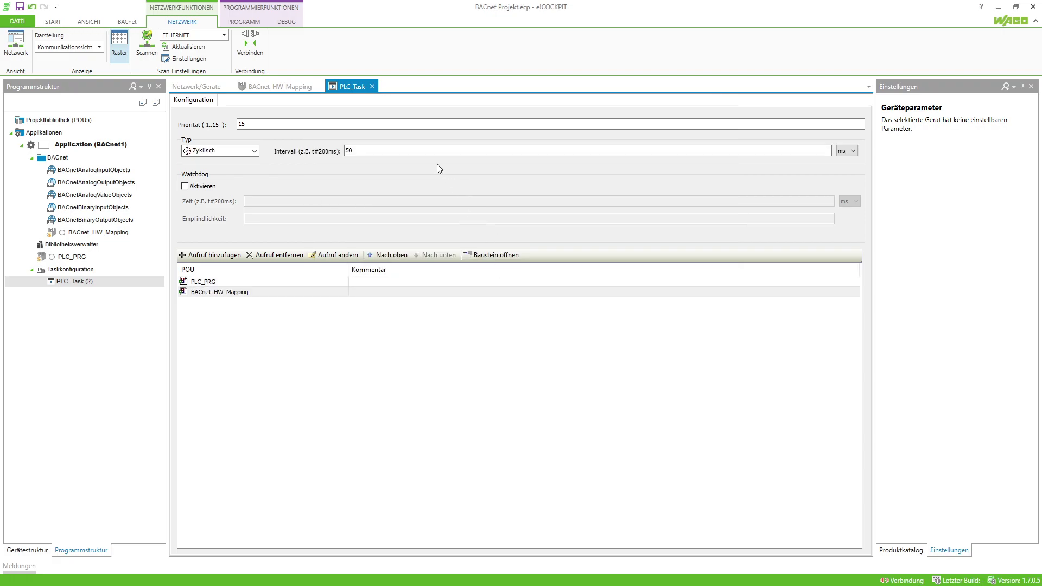
click(372, 86)
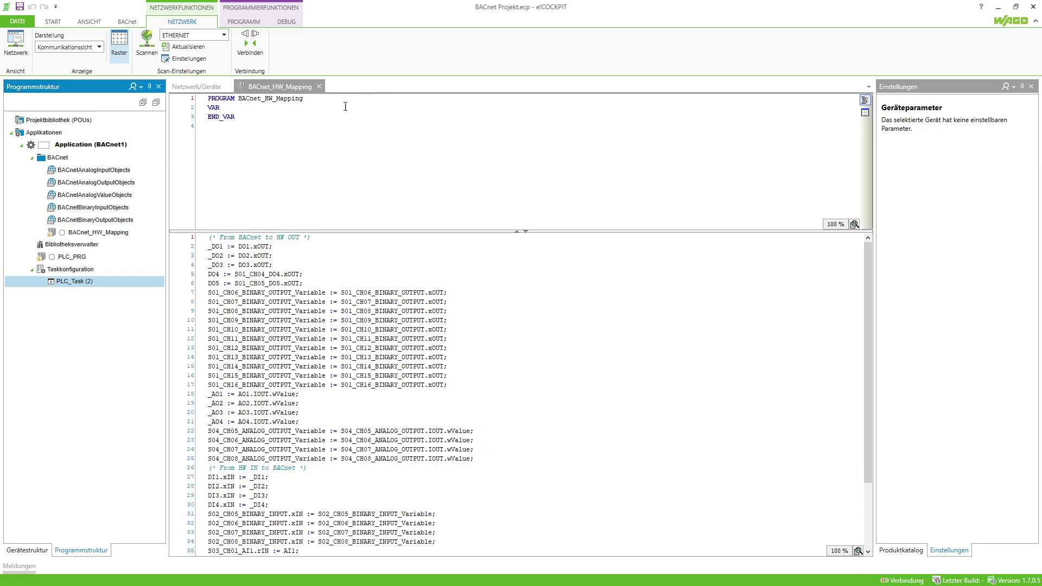
Step: Check the BACnetAnalogValueObjects declarations and insert BACnetAnalogValueObjects.Analogwert.rPresentValue into the PLC_PRG code using the input assistant
double_click(138, 198)
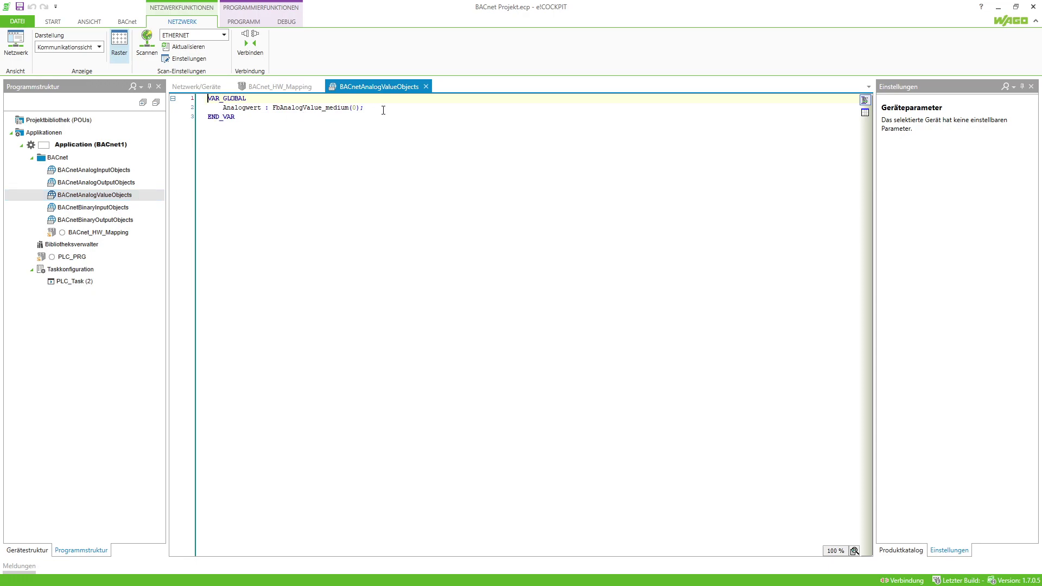
double_click(90, 257)
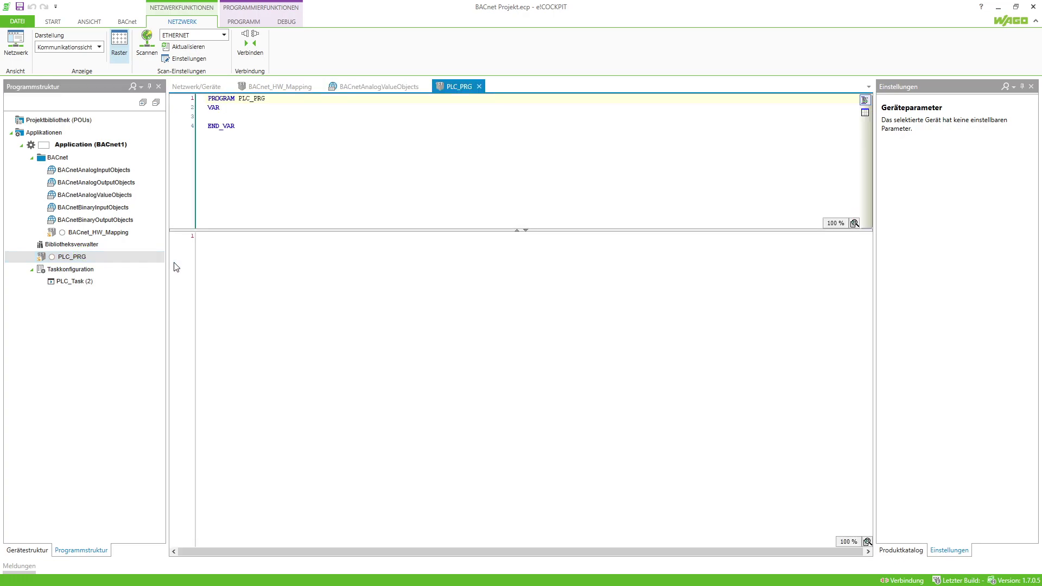
click(242, 256)
key(F2)
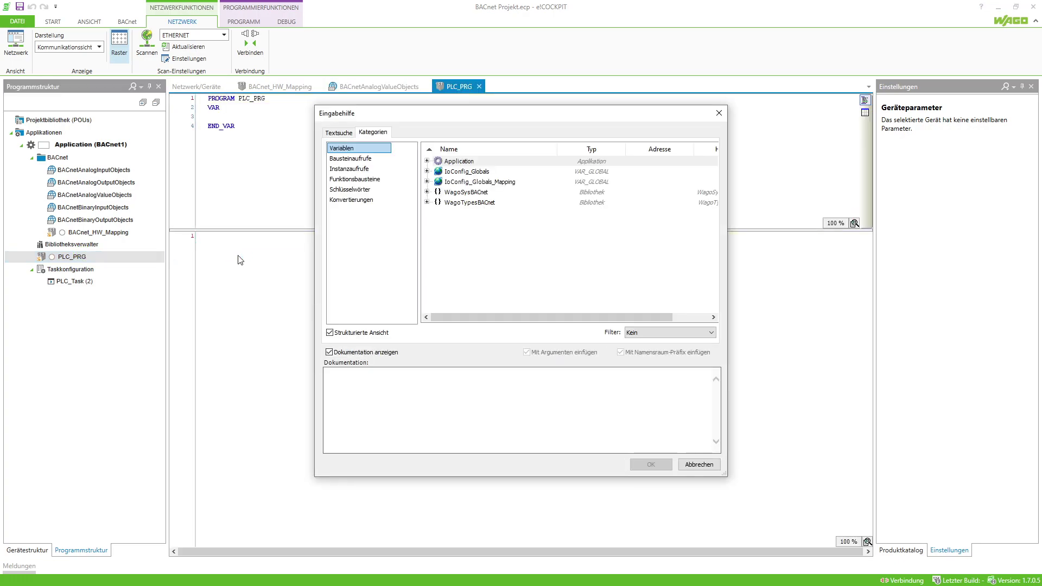
double_click(437, 162)
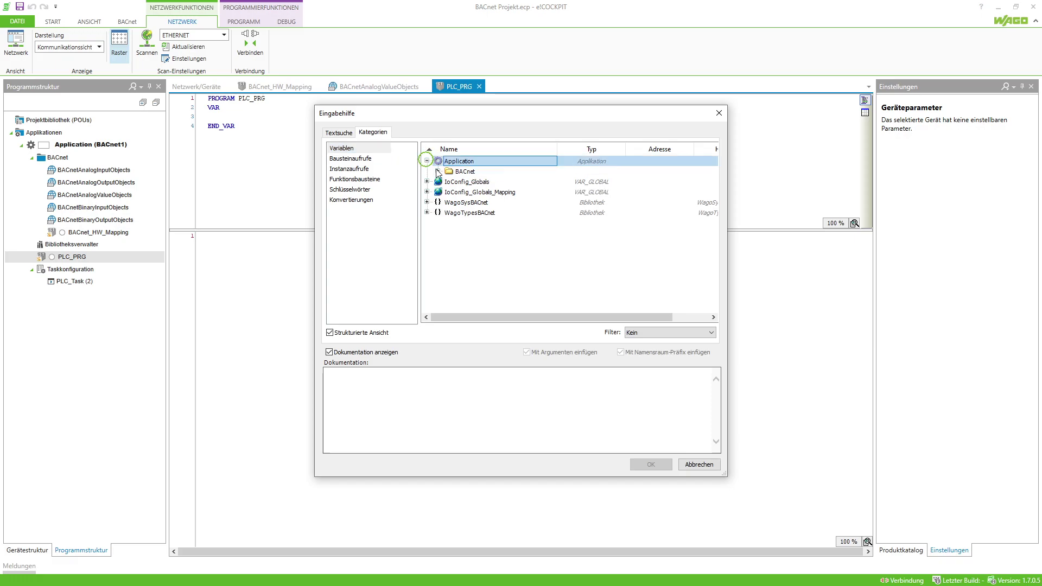
click(438, 171)
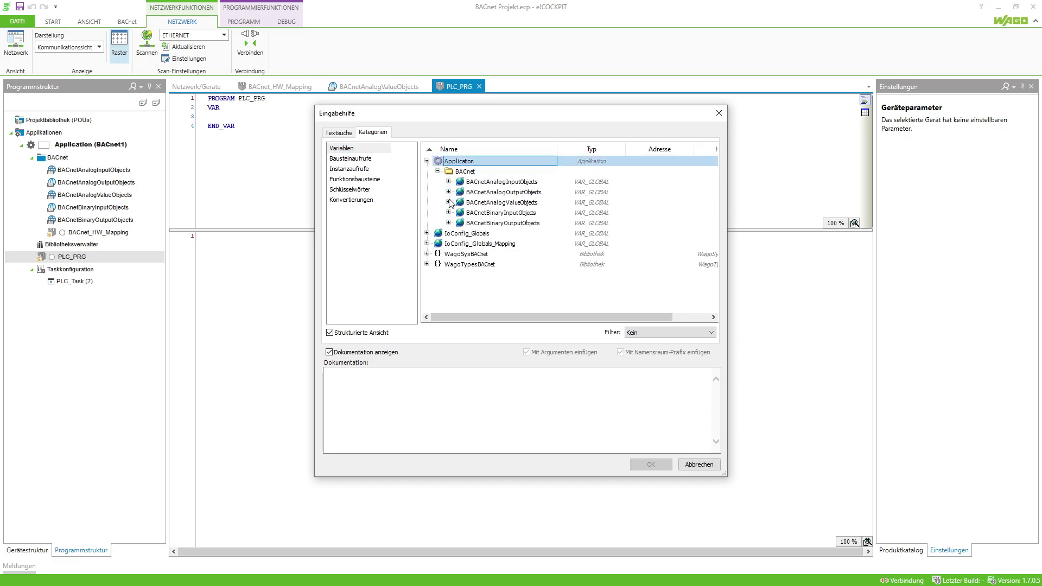
click(448, 203)
click(459, 212)
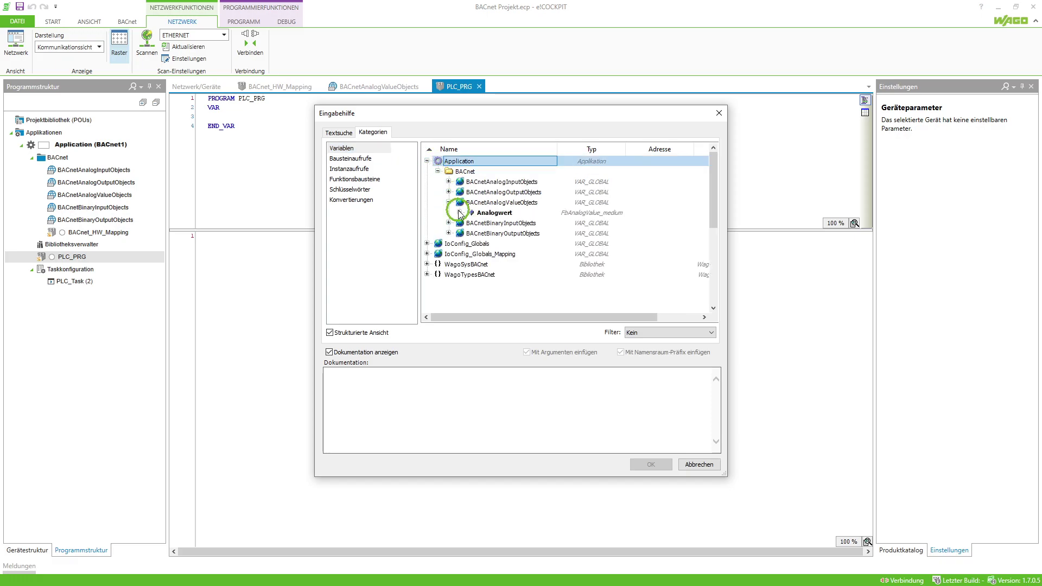
scroll(496, 233, down, 3)
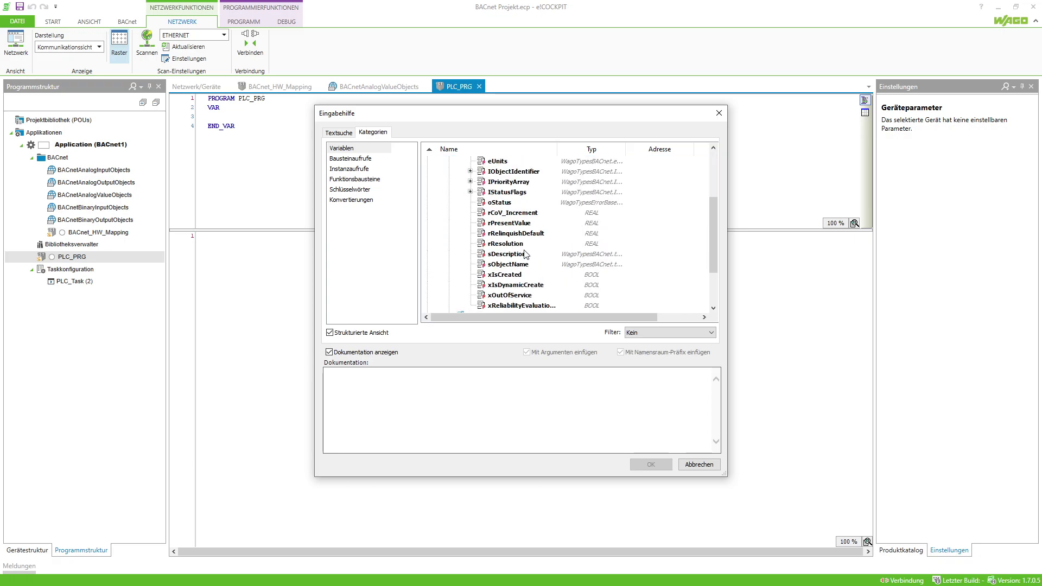
click(531, 224)
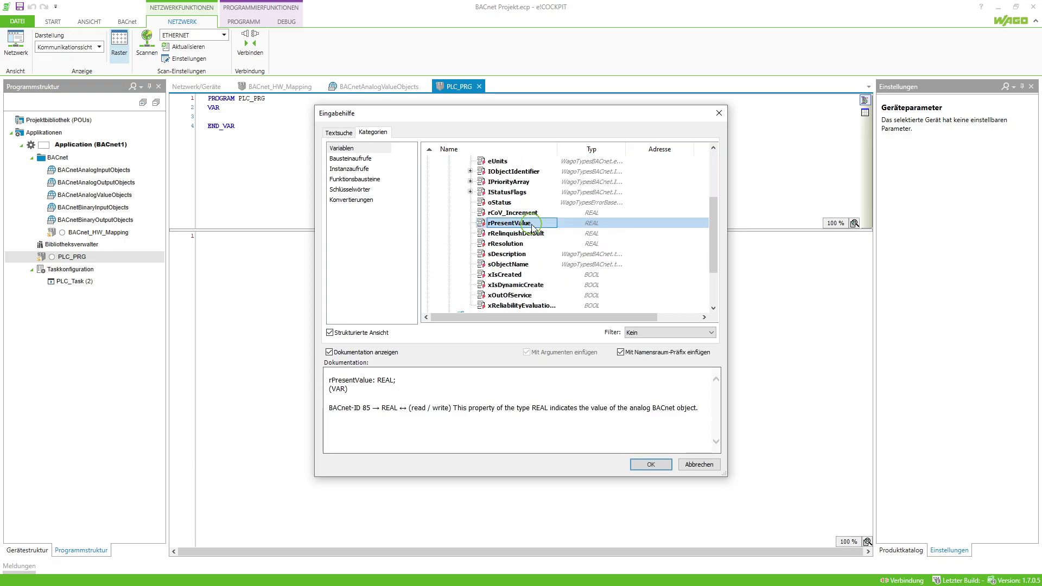
double_click(531, 224)
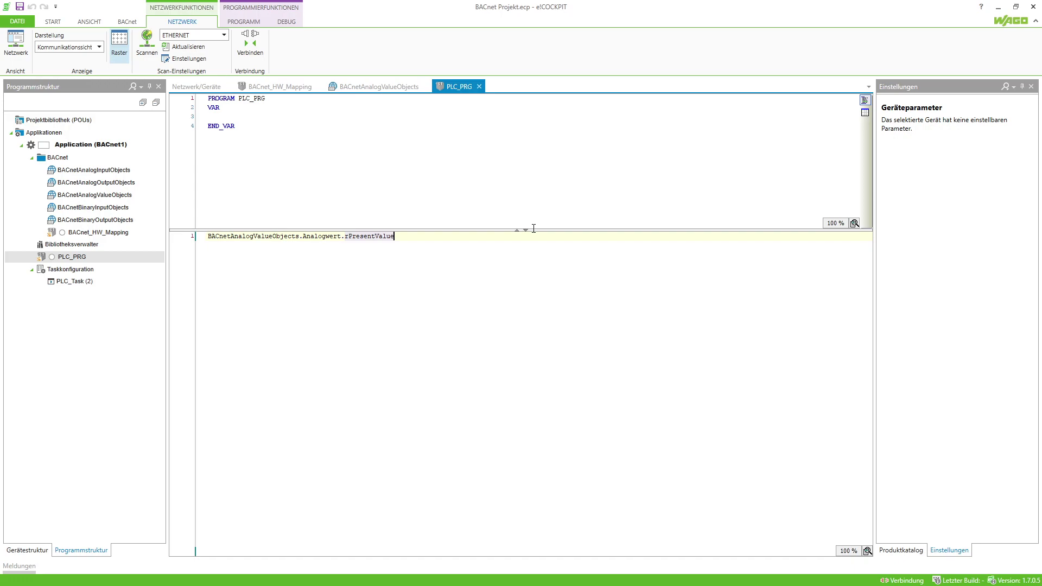
Step: Complete the PLC_PRG line as an assignment by appending := rAnalogwert; after rPresentValue
click(208, 233)
click(395, 233)
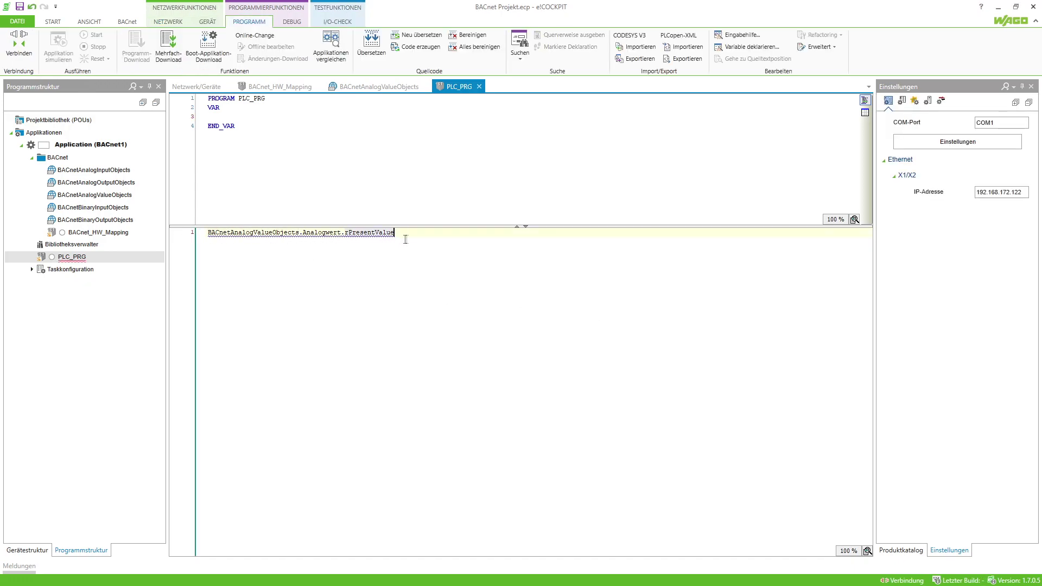
text(:=rAn)
text(alogwert)
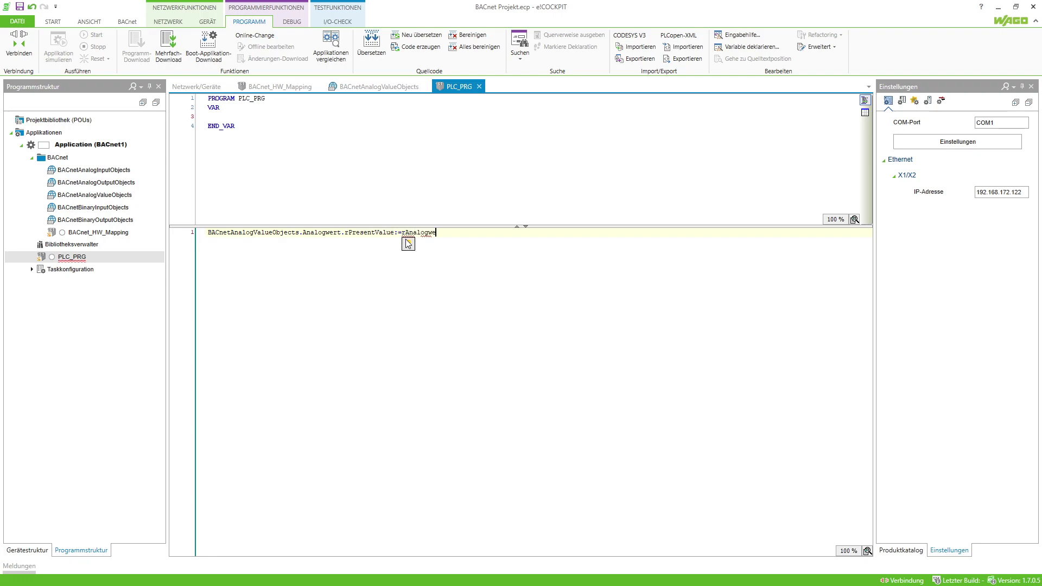
text(;)
Step: Declare rAnalogwert as a local VAR of data type REAL in PLC_PRG
click(406, 233)
click(408, 243)
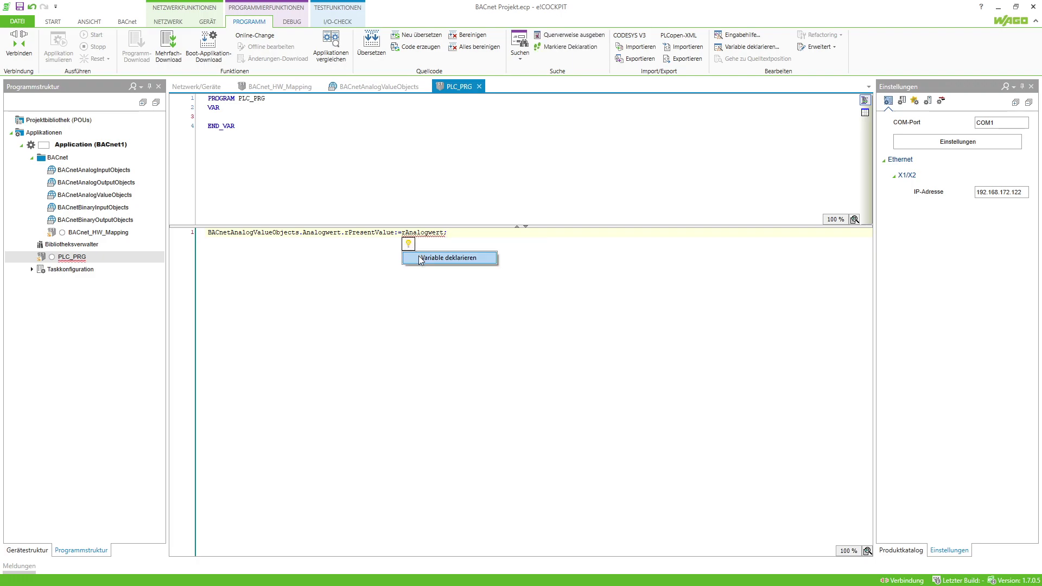
click(422, 258)
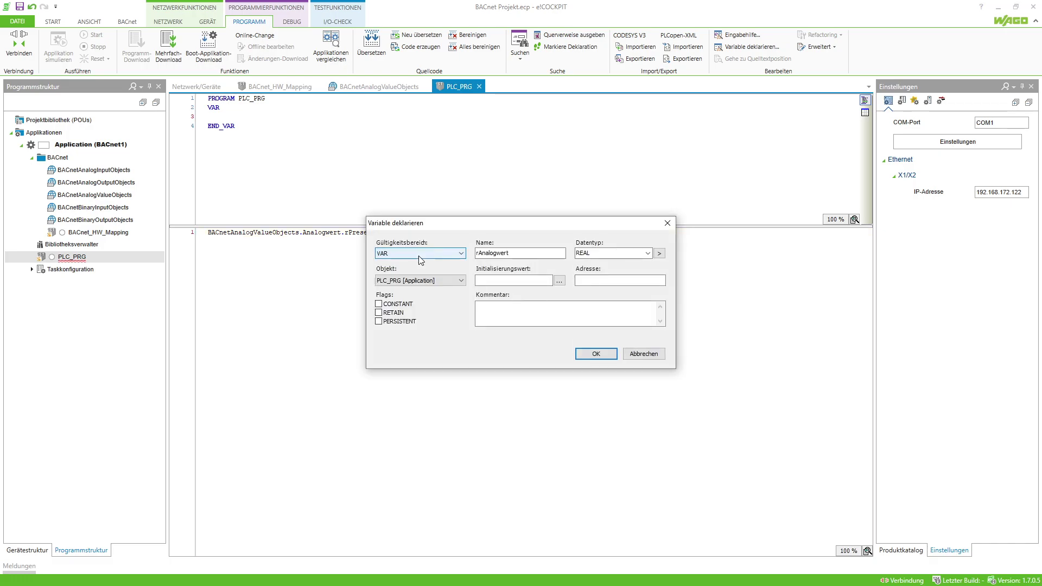
click(597, 353)
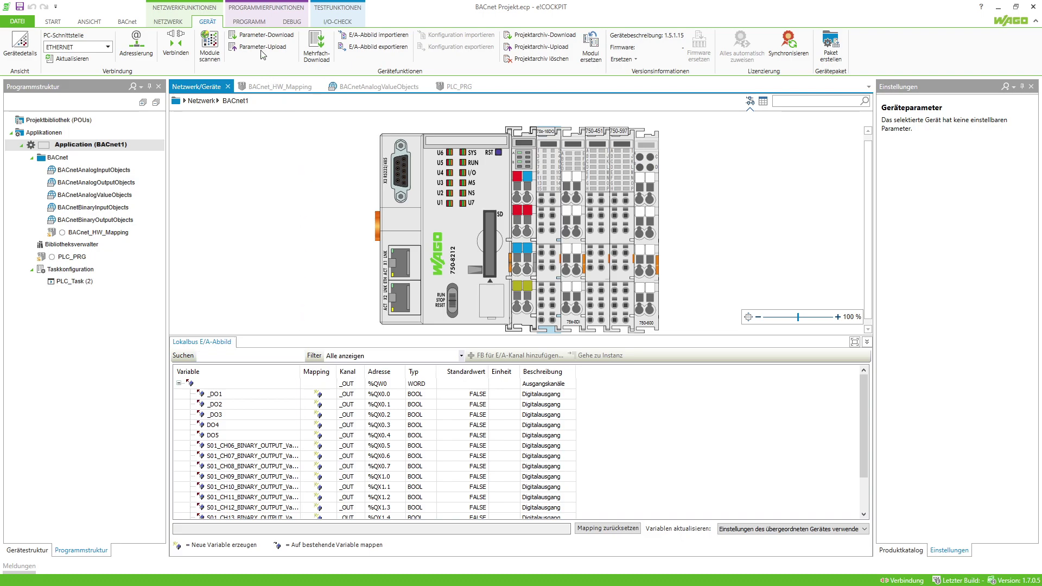
Step: Connect to the 750-8212 controller and start the application
click(252, 25)
click(22, 49)
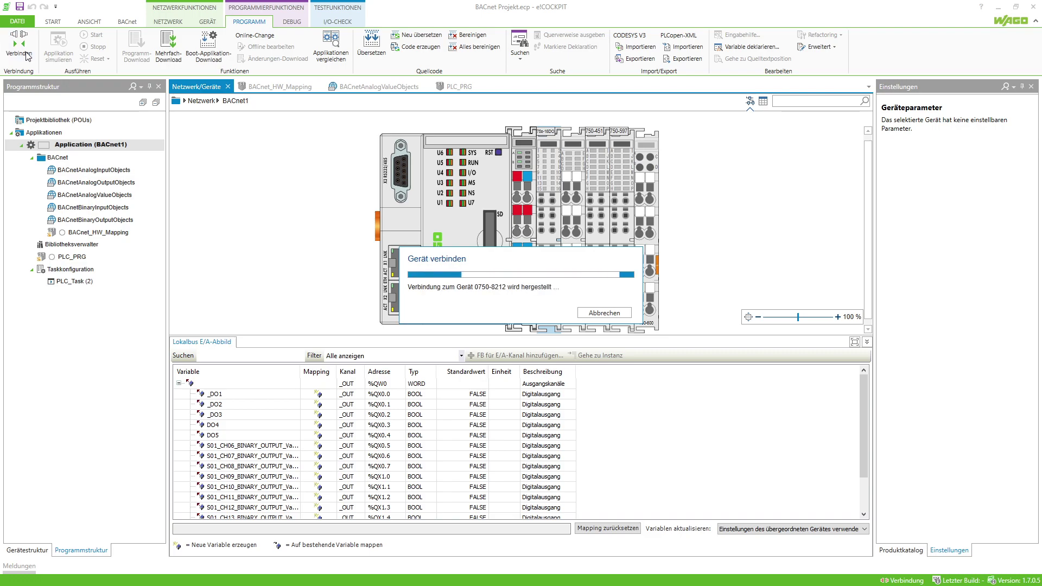
click(96, 36)
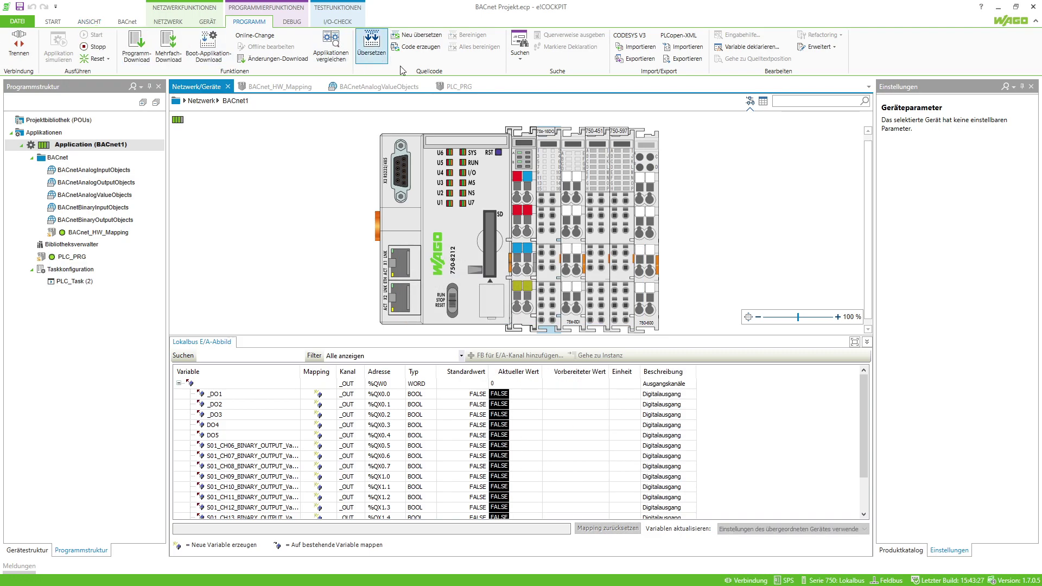
Step: Switch to WAGO BACnet Configurator and open the binary output object DO1 from the Outputs of device BACnet1
click(994, 8)
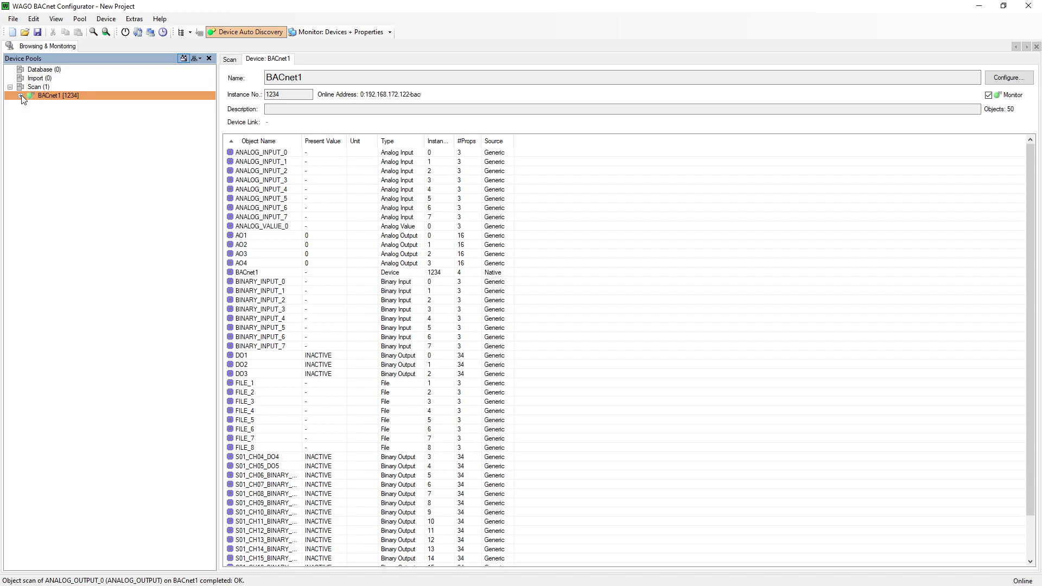
click(21, 96)
click(31, 130)
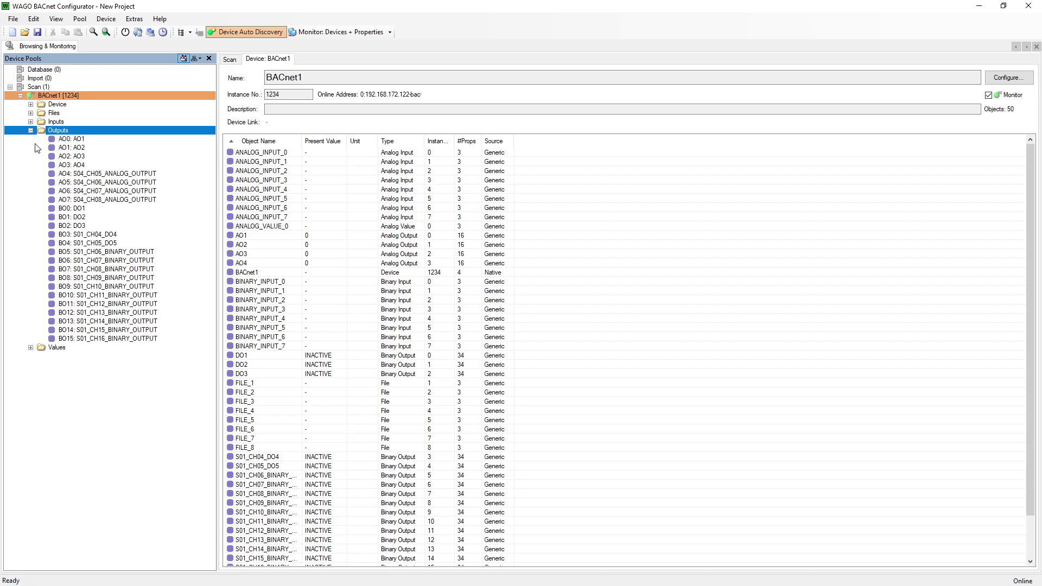
click(69, 211)
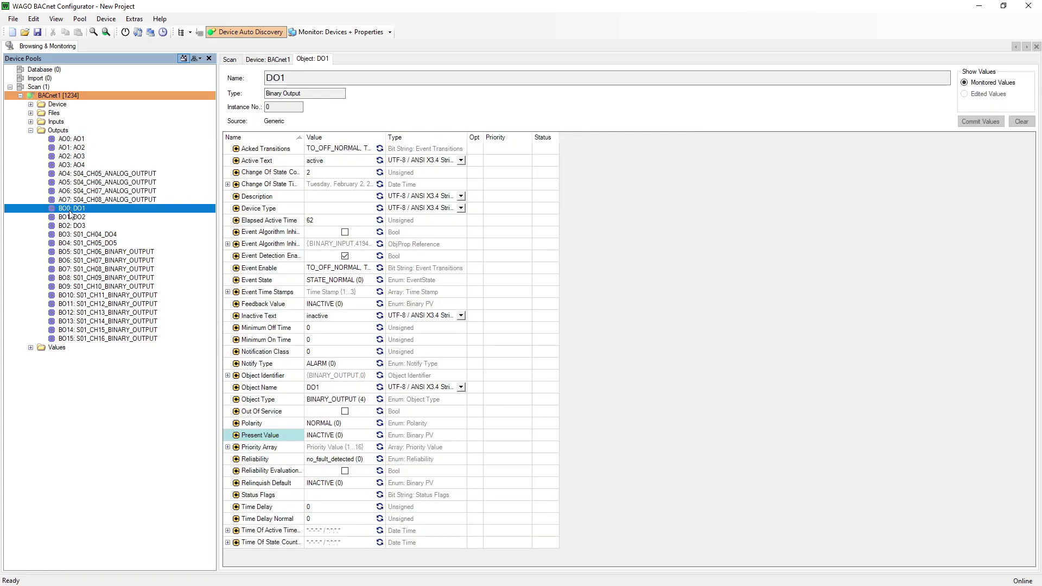
Step: Set the Present Value of DO1 to ACTIVE (1) and commit the edited value to the controller
click(360, 437)
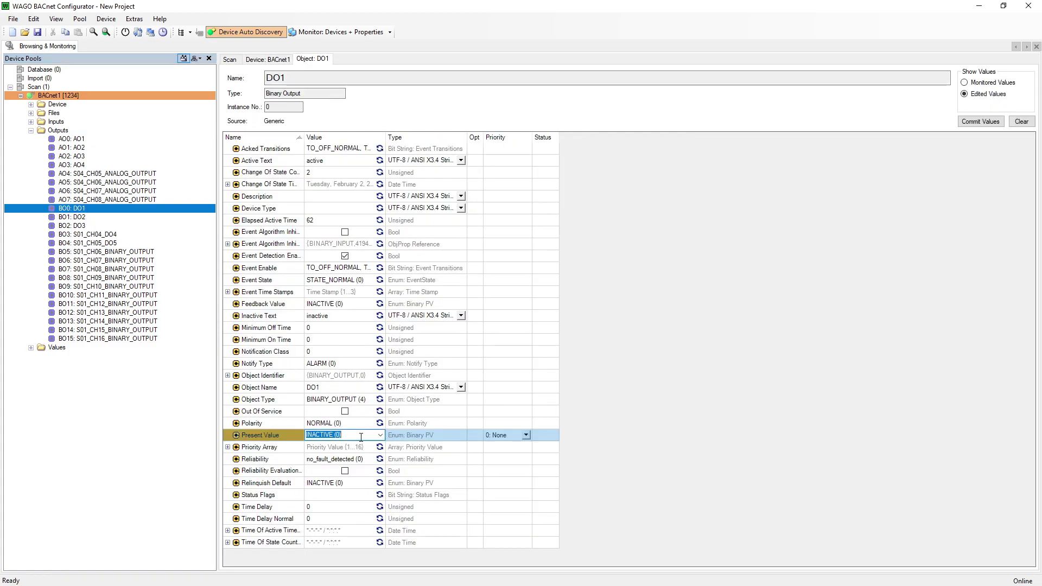
click(380, 435)
click(378, 452)
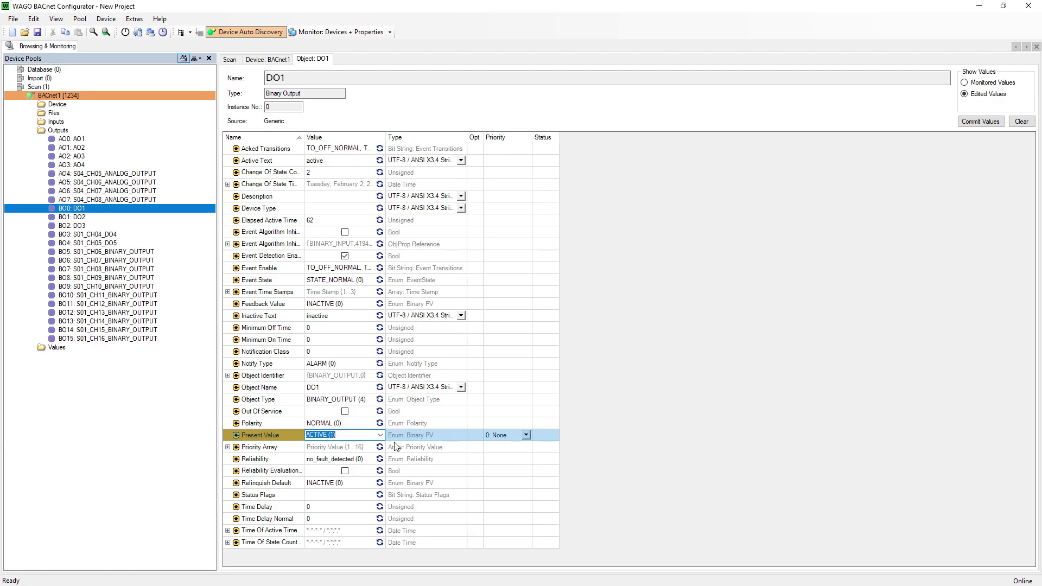
click(999, 122)
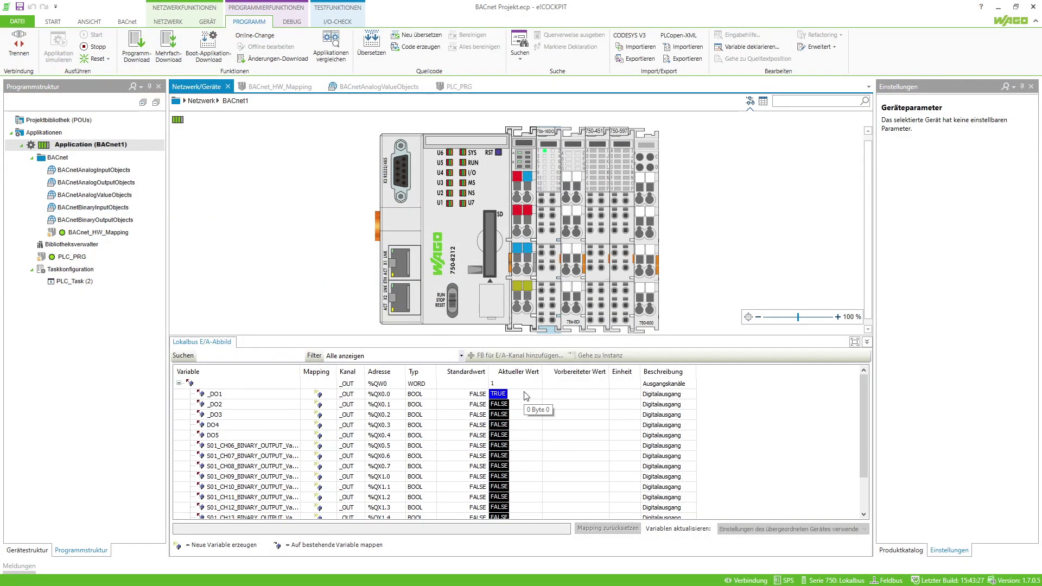